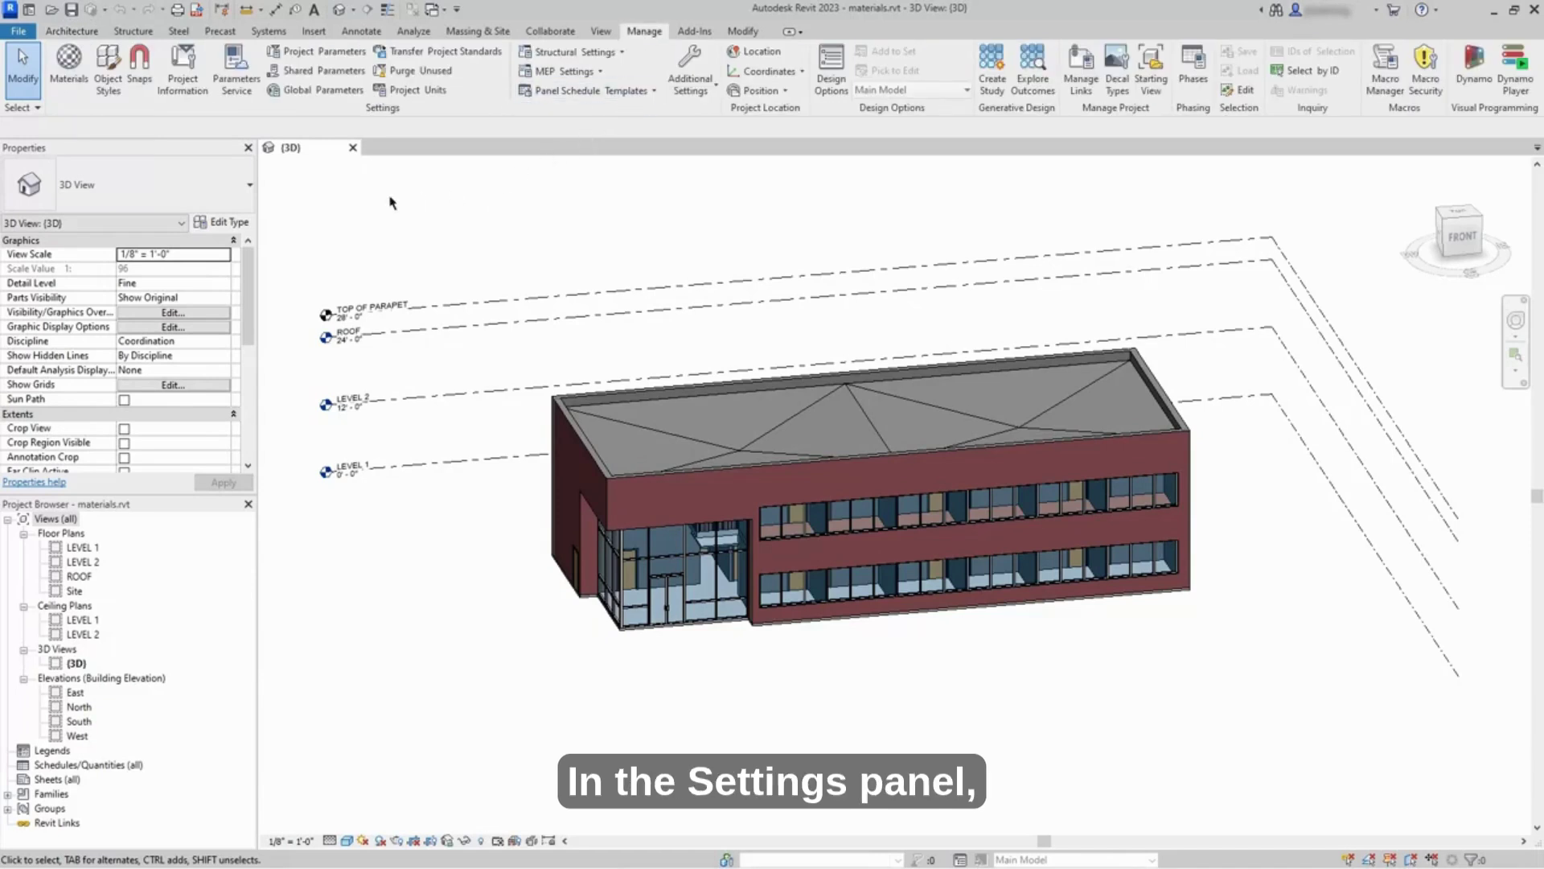
Step: Open the Material Browser and expand the AEC Materials library to list its materials, checking the Ceilings category
{"action": "left_click", "coordinate": [81, 97]}
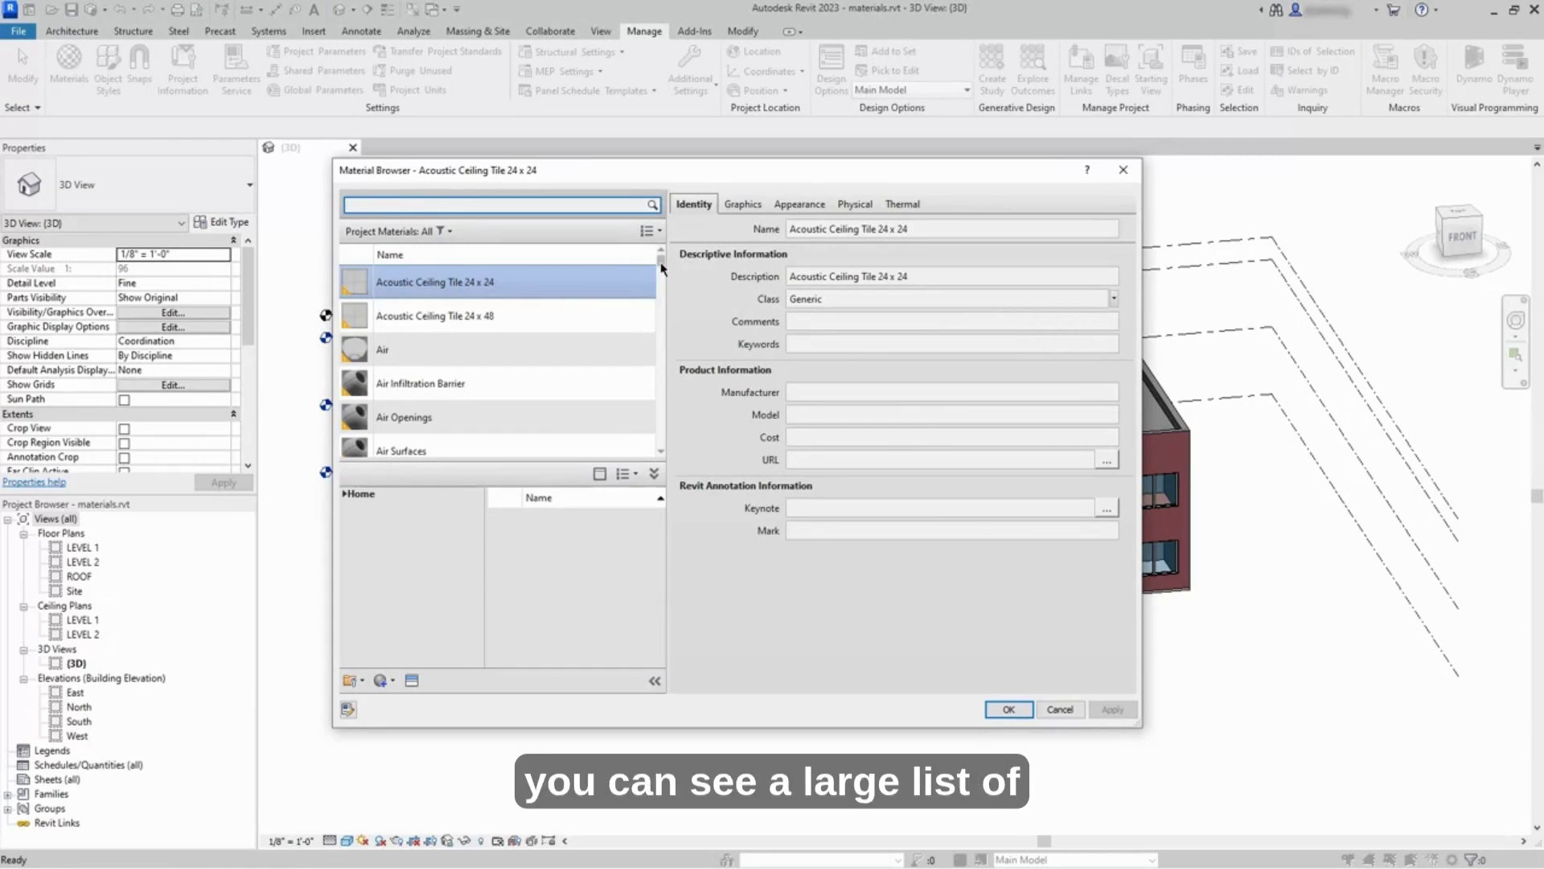
{"action": "mouse_move", "coordinate": [661, 268]}
{"action": "left_mouse_down"}
{"action": "mouse_move", "coordinate": [662, 330]}
{"action": "mouse_move", "coordinate": [658, 257]}
{"action": "left_mouse_up"}
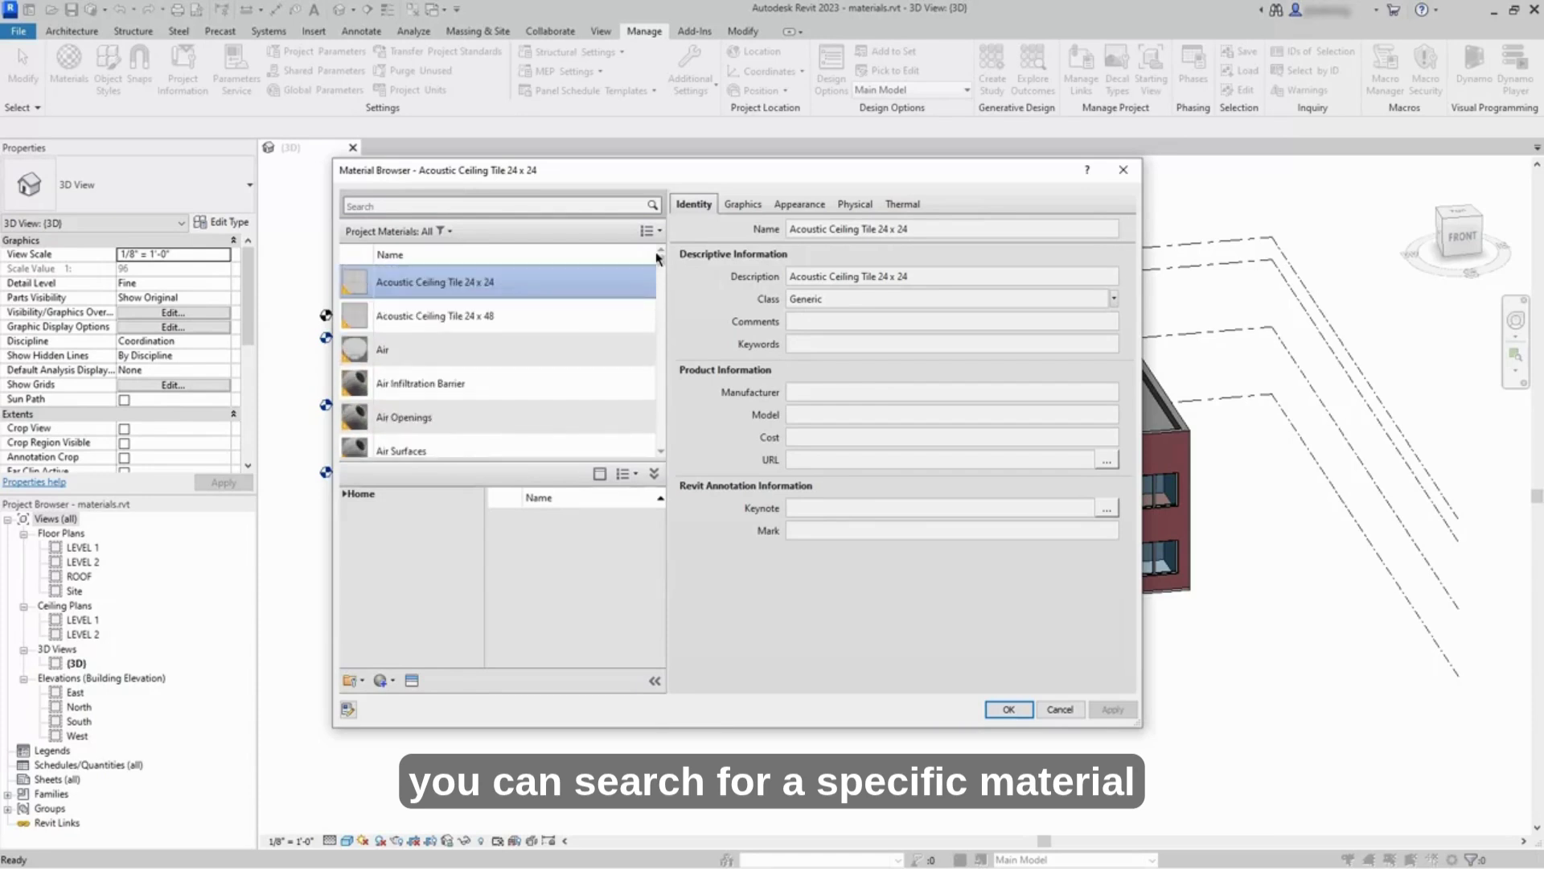
{"action": "left_click", "coordinate": [569, 203]}
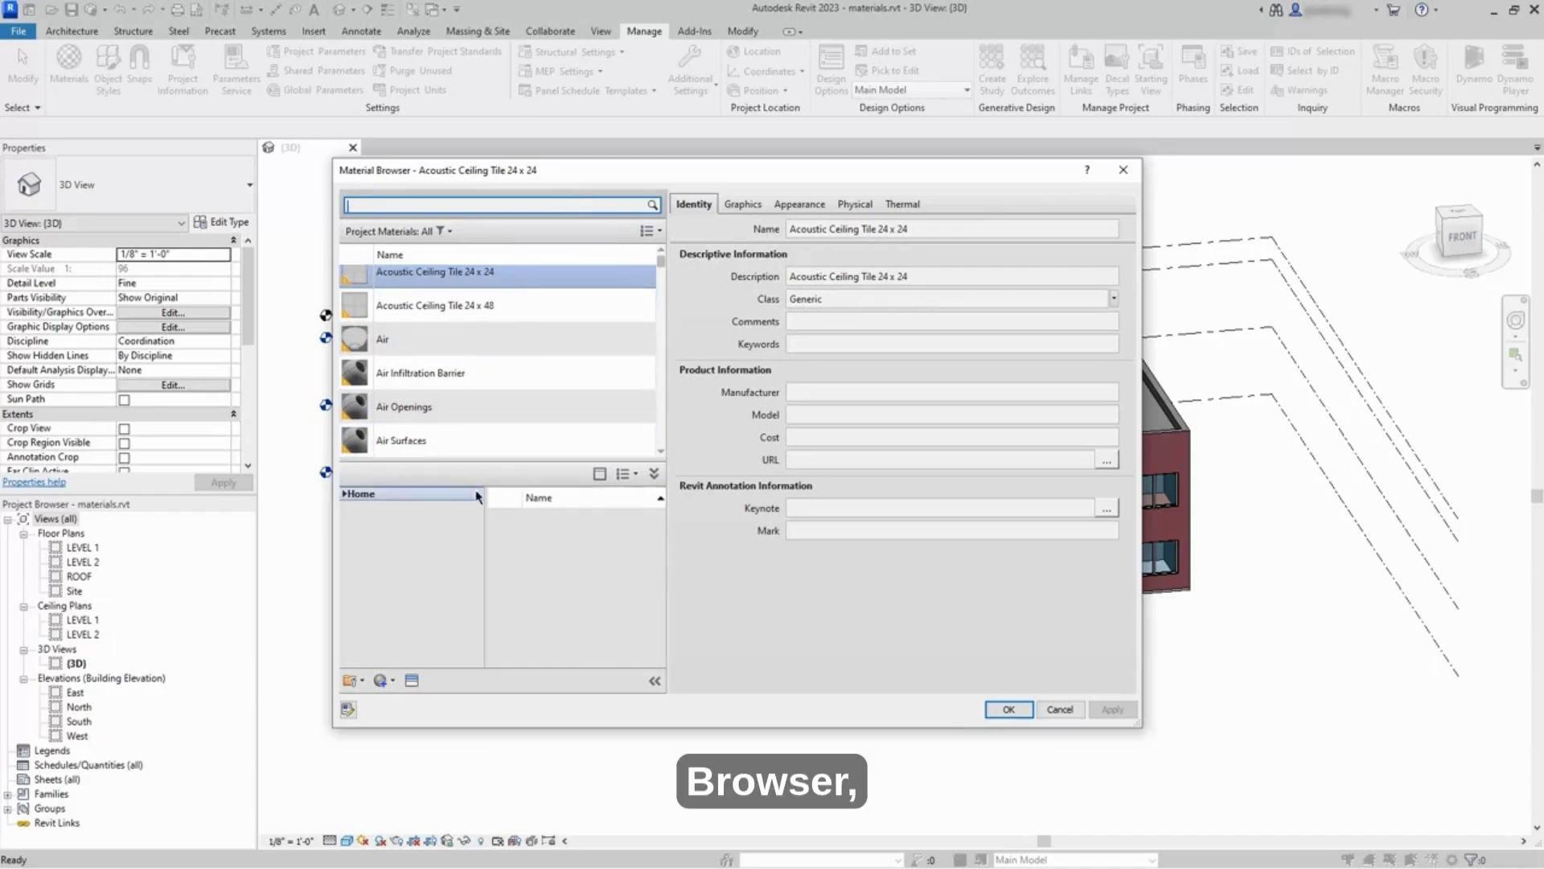
{"action": "left_click", "coordinate": [345, 494]}
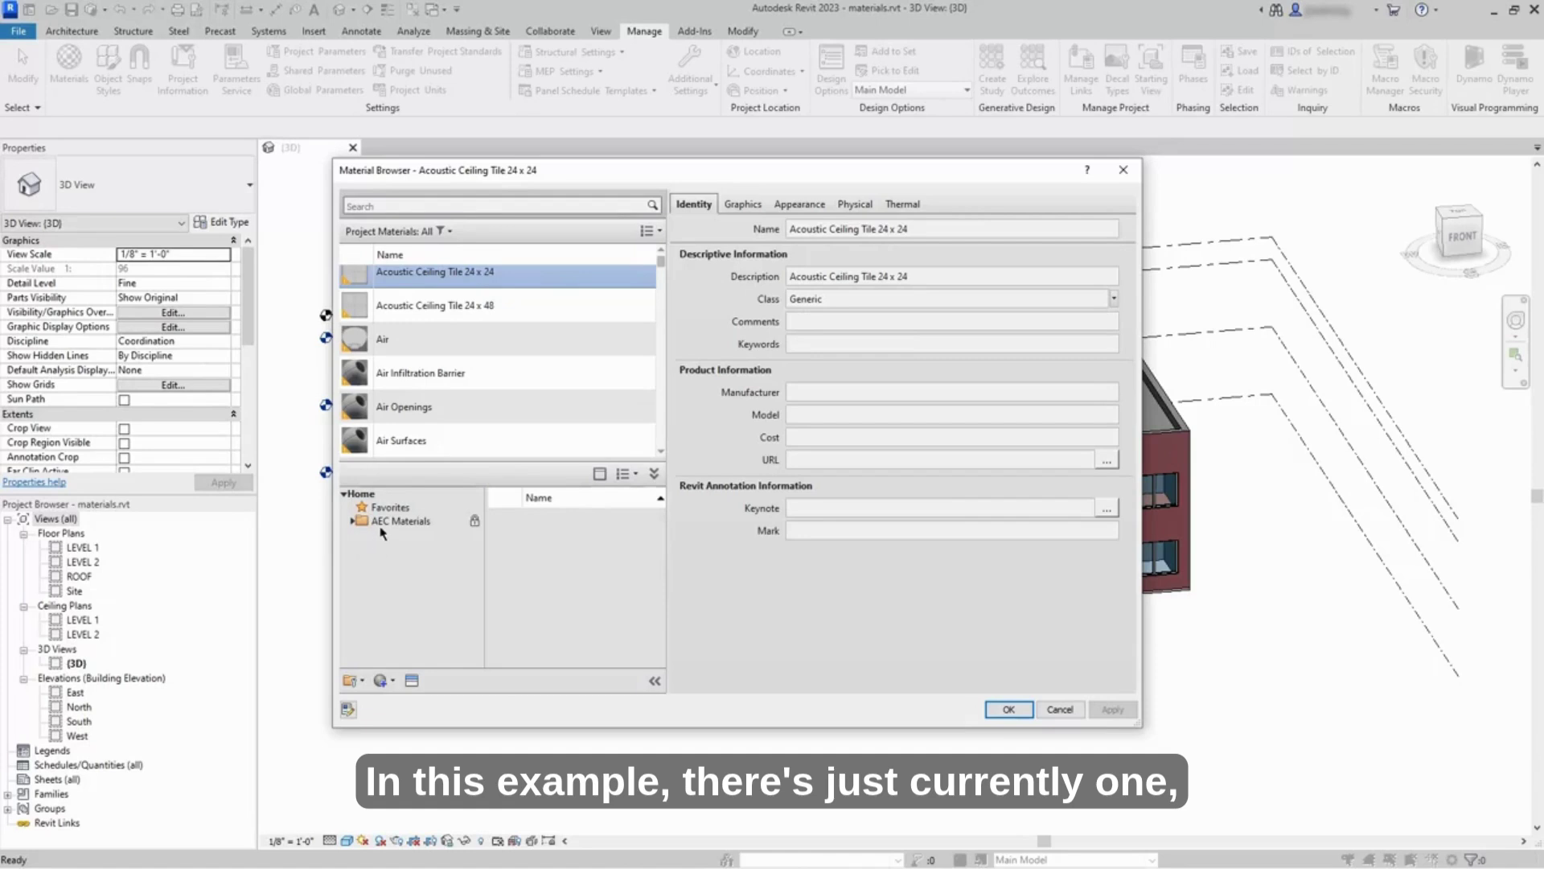
{"action": "mouse_move", "coordinate": [386, 531]}
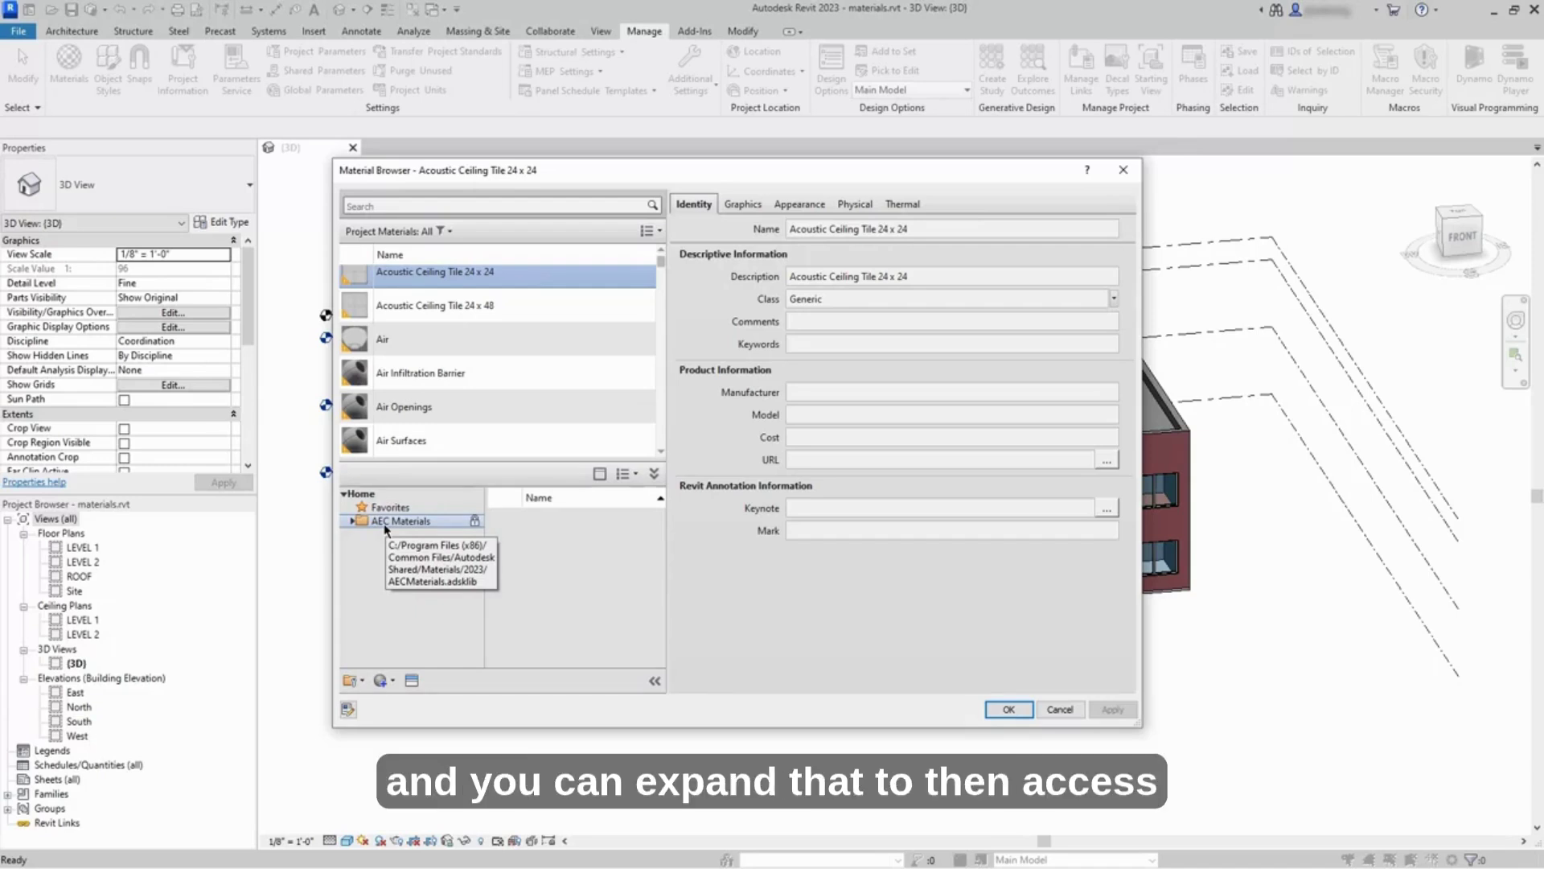
{"action": "left_click", "coordinate": [352, 523]}
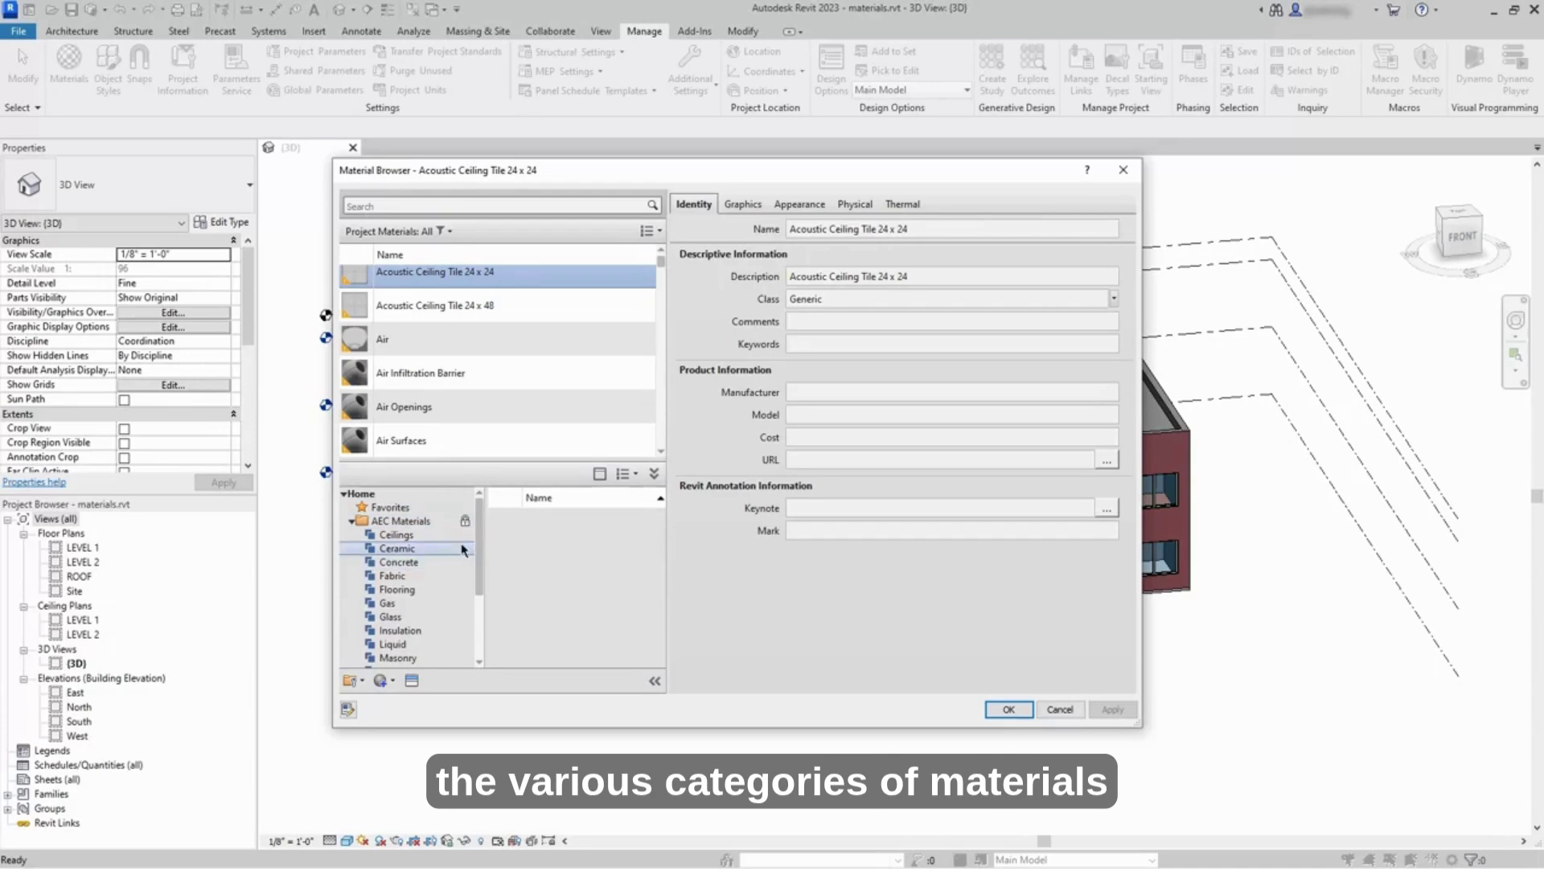
{"action": "left_click", "coordinate": [397, 535]}
{"action": "left_click", "coordinate": [398, 521]}
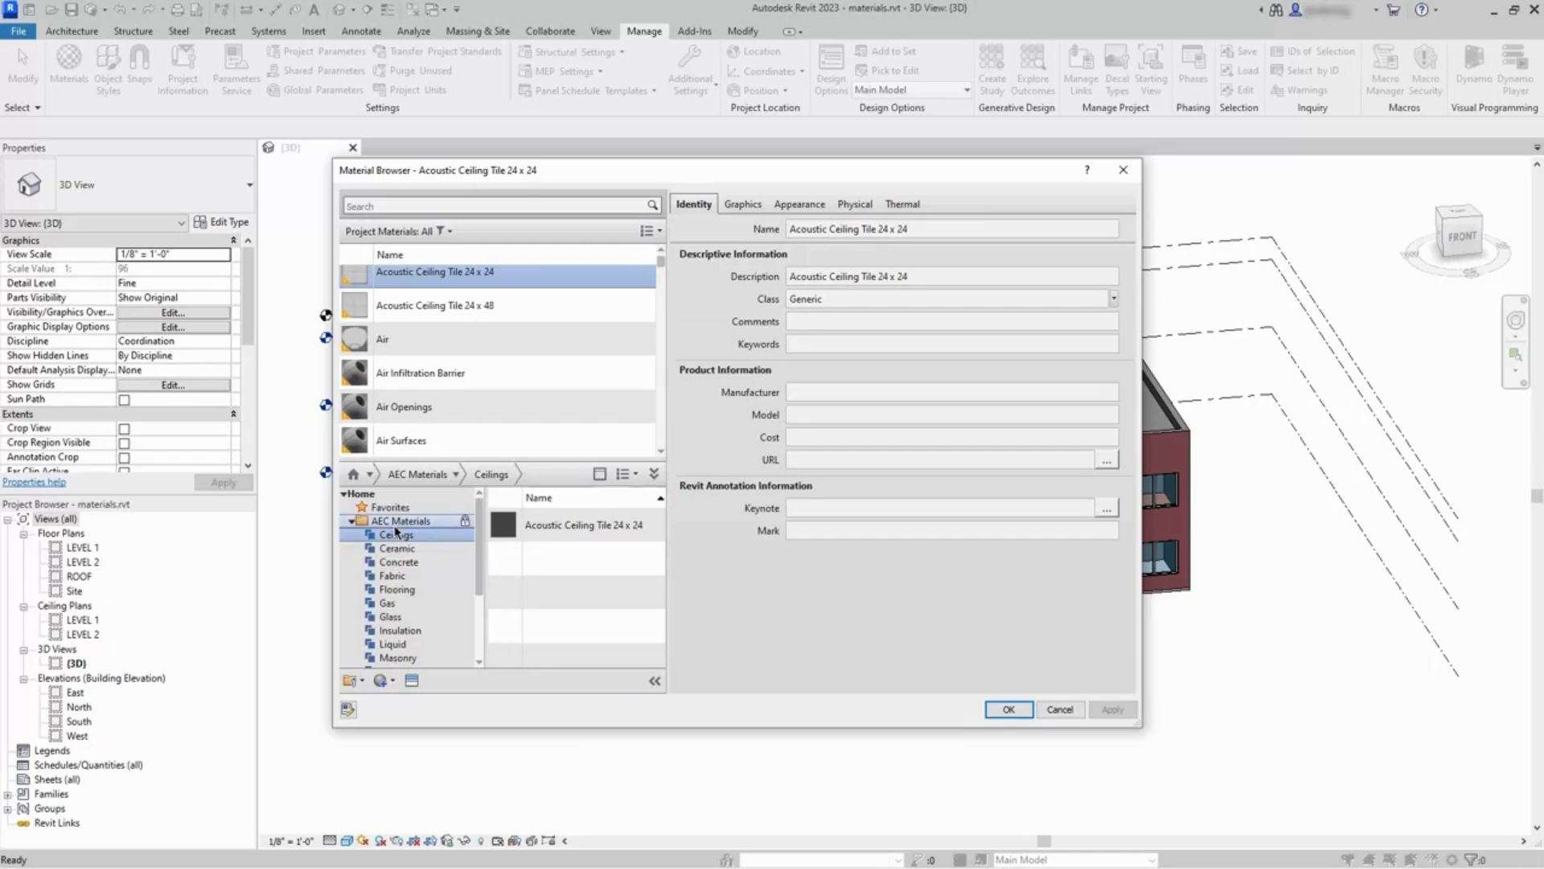
Step: Search the materials for "tile" and add Tile, Porcelain, 6in from the AEC Materials library to the project materials
{"action": "left_click", "coordinate": [440, 206]}
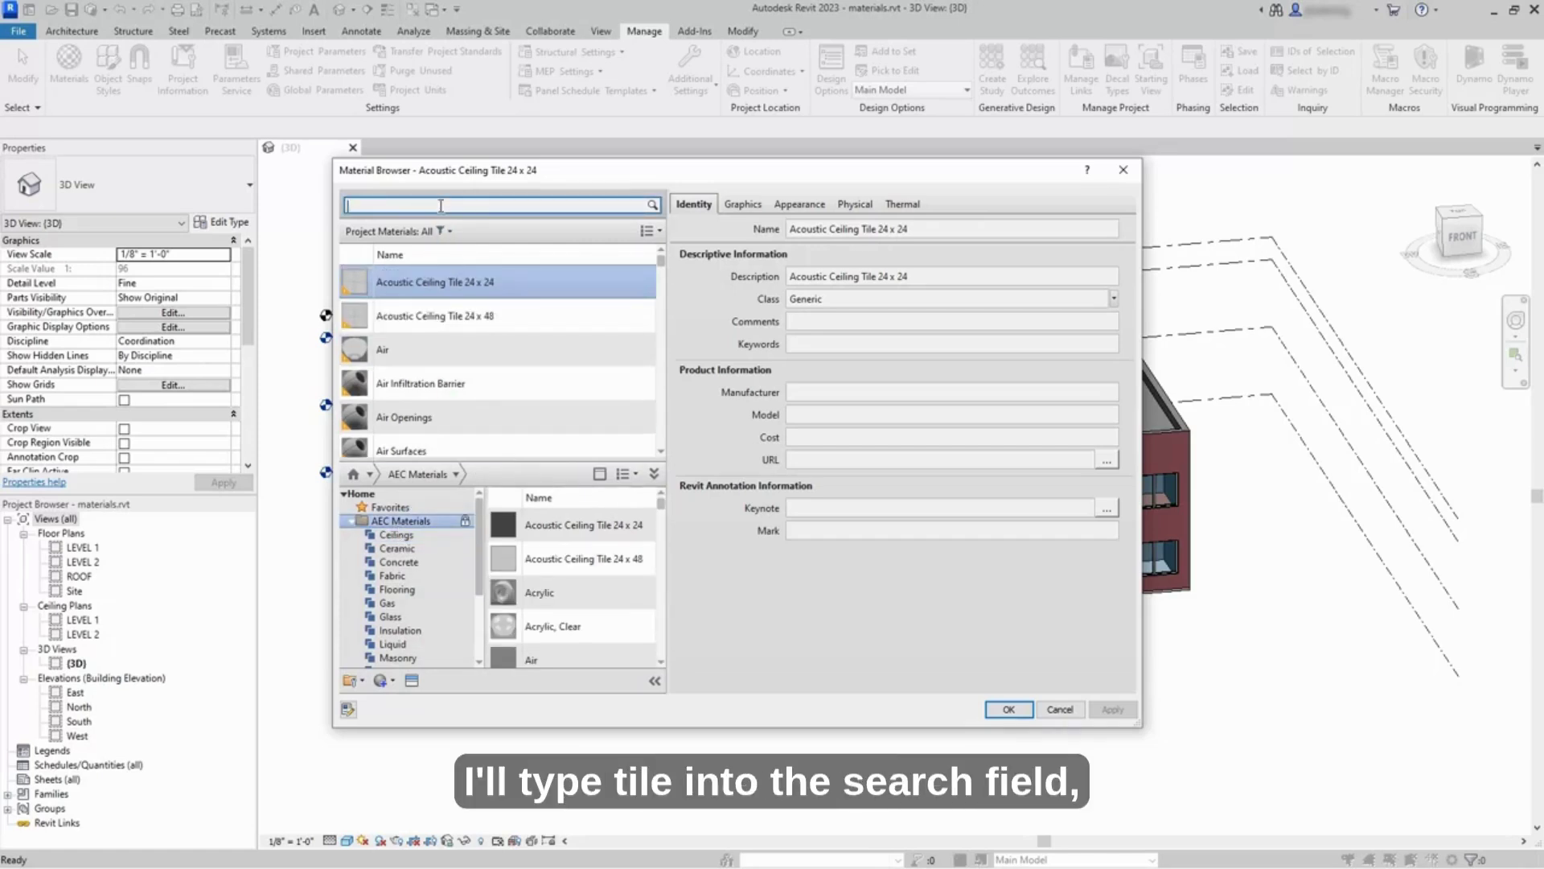
{"action": "type", "text": "tile"}
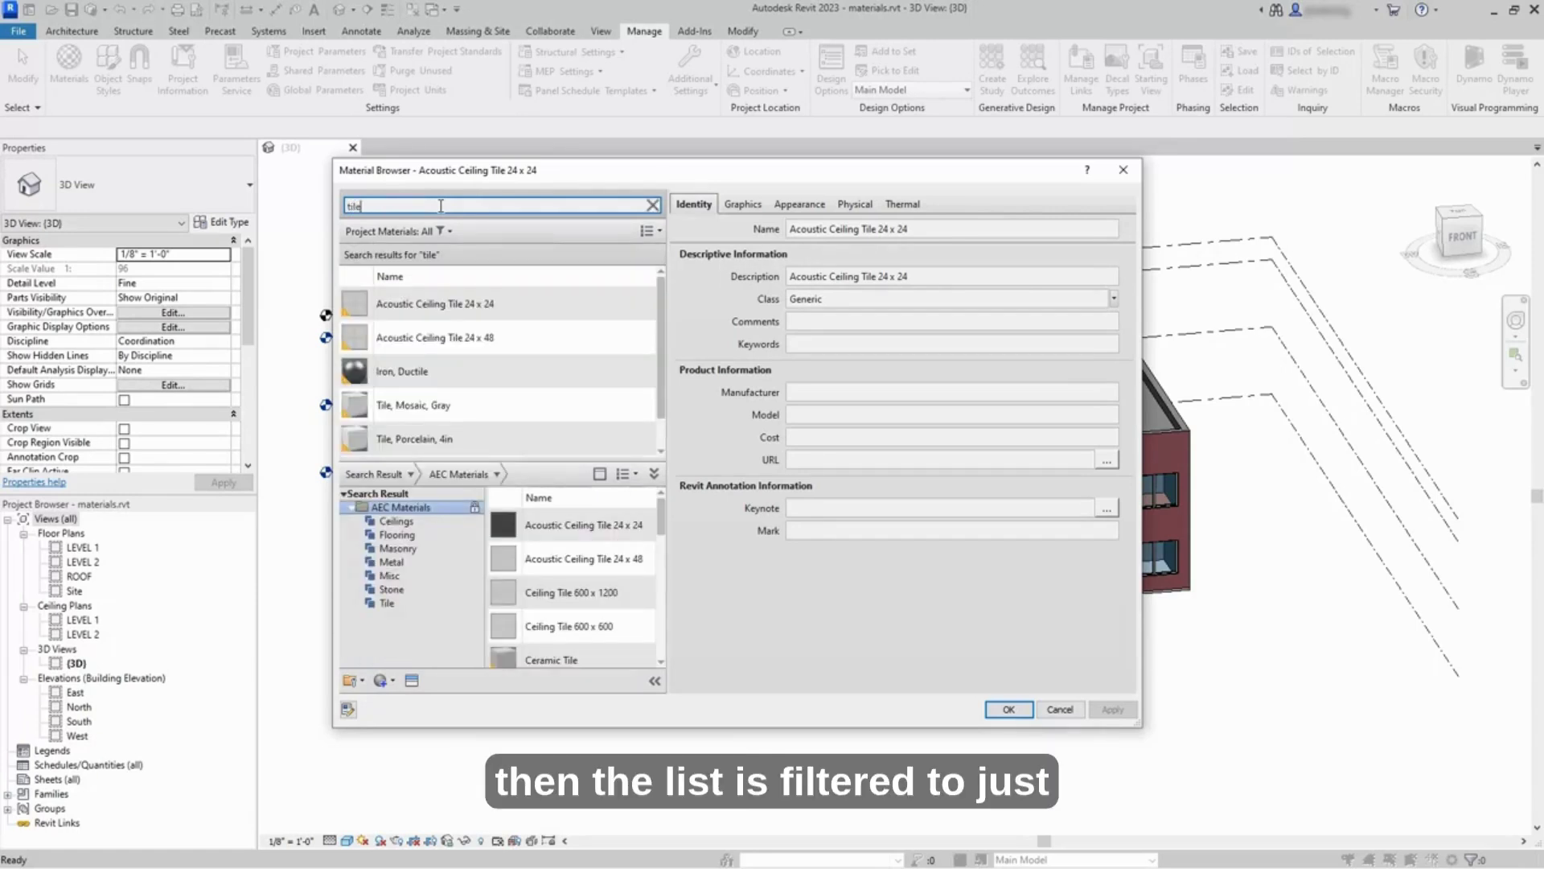
{"action": "left_click", "coordinate": [664, 301]}
{"action": "scroll", "coordinate": [664, 301], "scroll_direction": "down", "scroll_amount": 2}
{"action": "scroll", "coordinate": [663, 301], "scroll_direction": "up", "scroll_amount": 2}
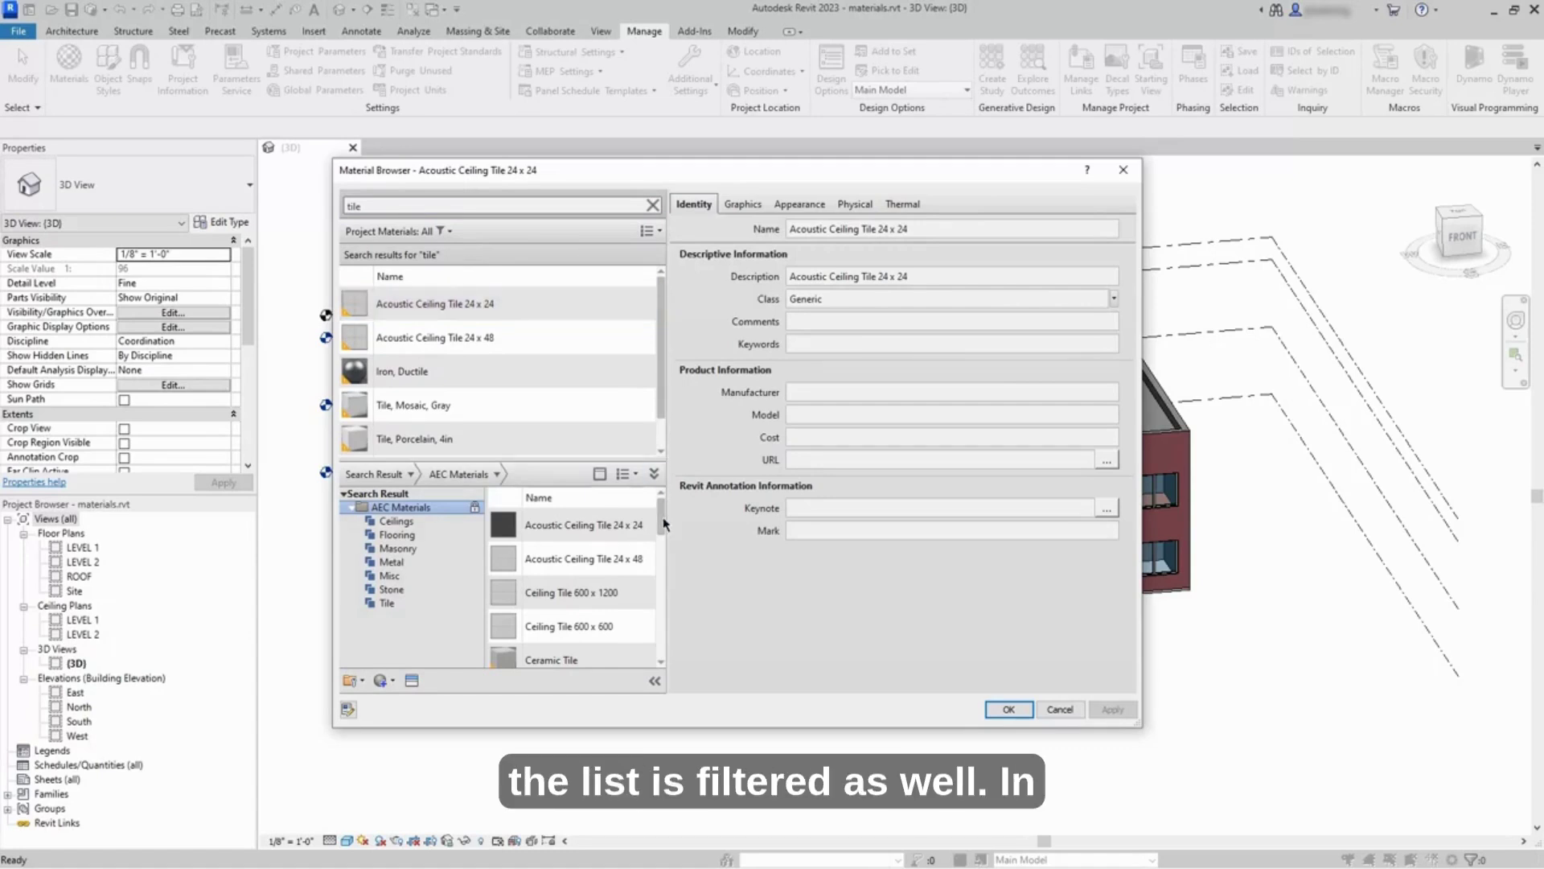
{"action": "left_click_drag", "start_coordinate": [664, 523], "coordinate": [655, 598]}
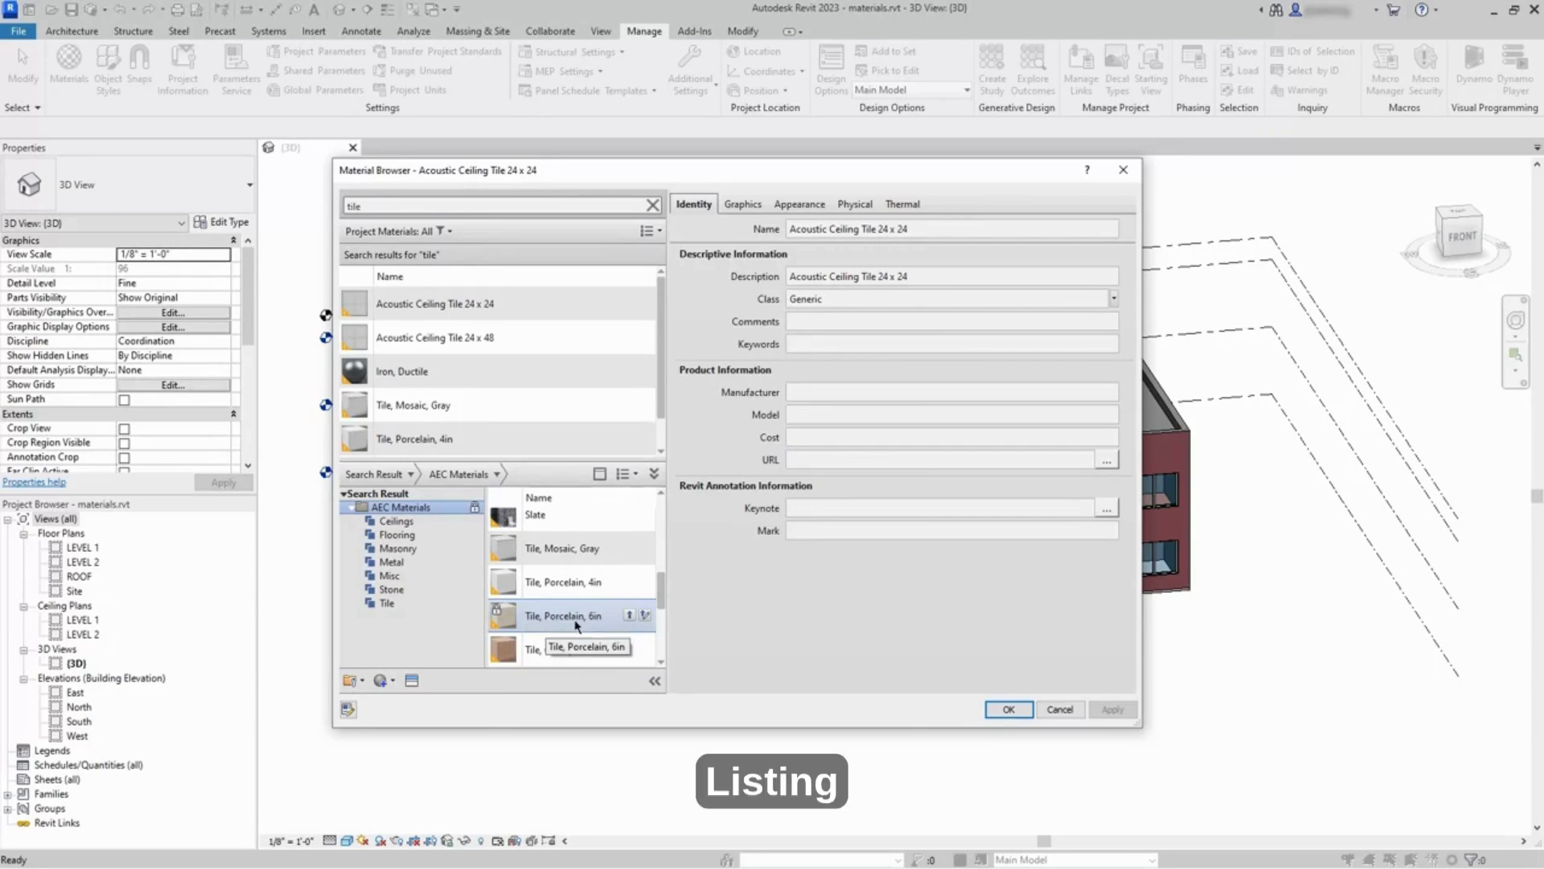
{"action": "left_click", "coordinate": [630, 616]}
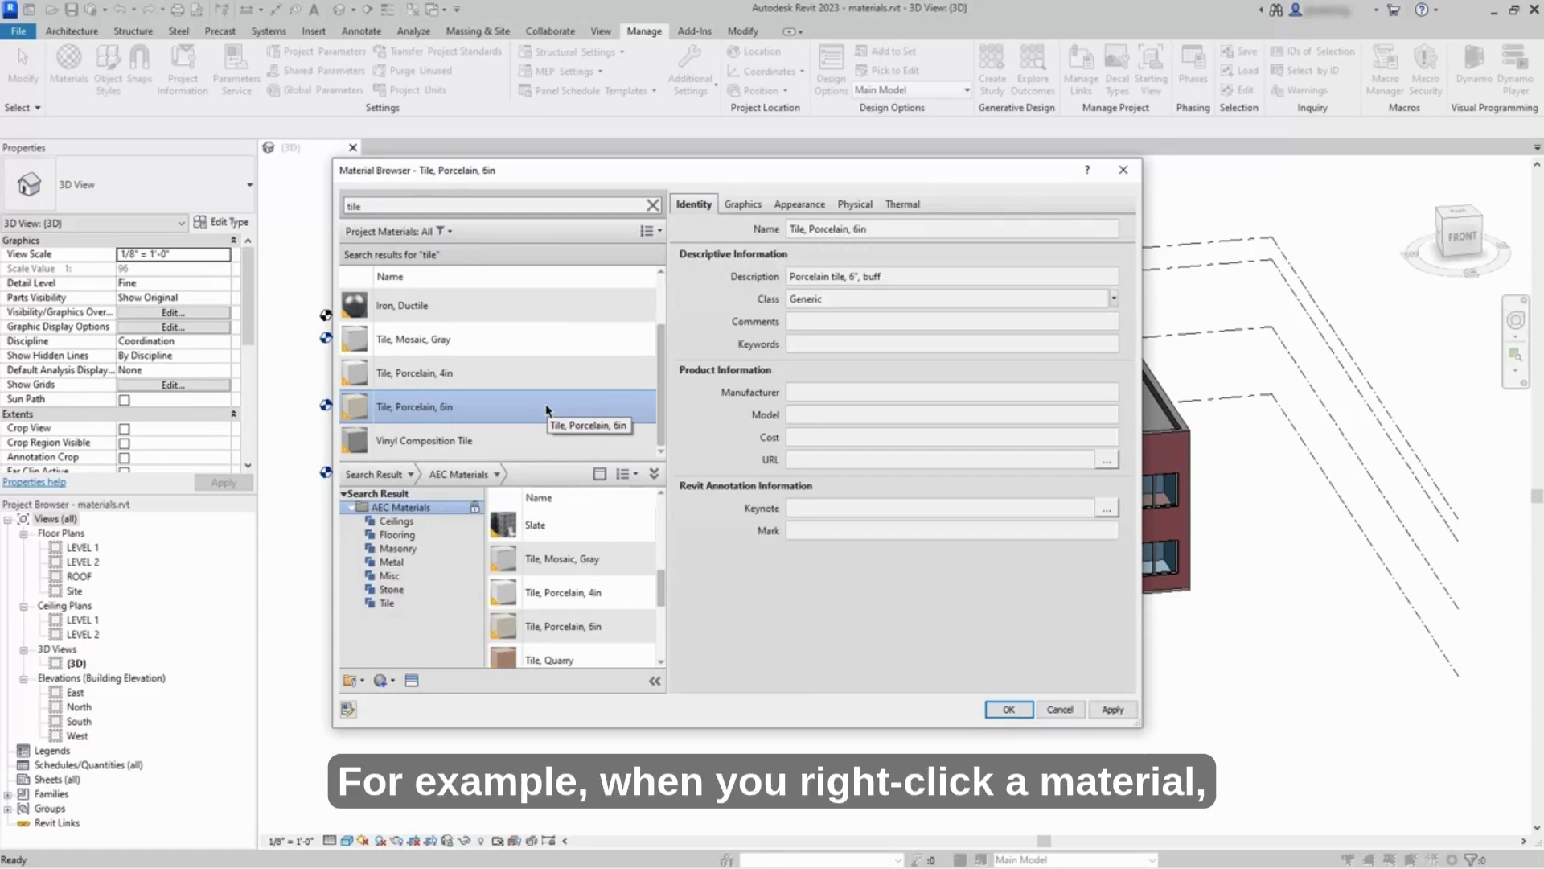
Step: Duplicate the project material Tile, Porcelain, 6in together with its assets and name the copy "Tile, Porcelain, 8in"
{"action": "right_click", "coordinate": [503, 410]}
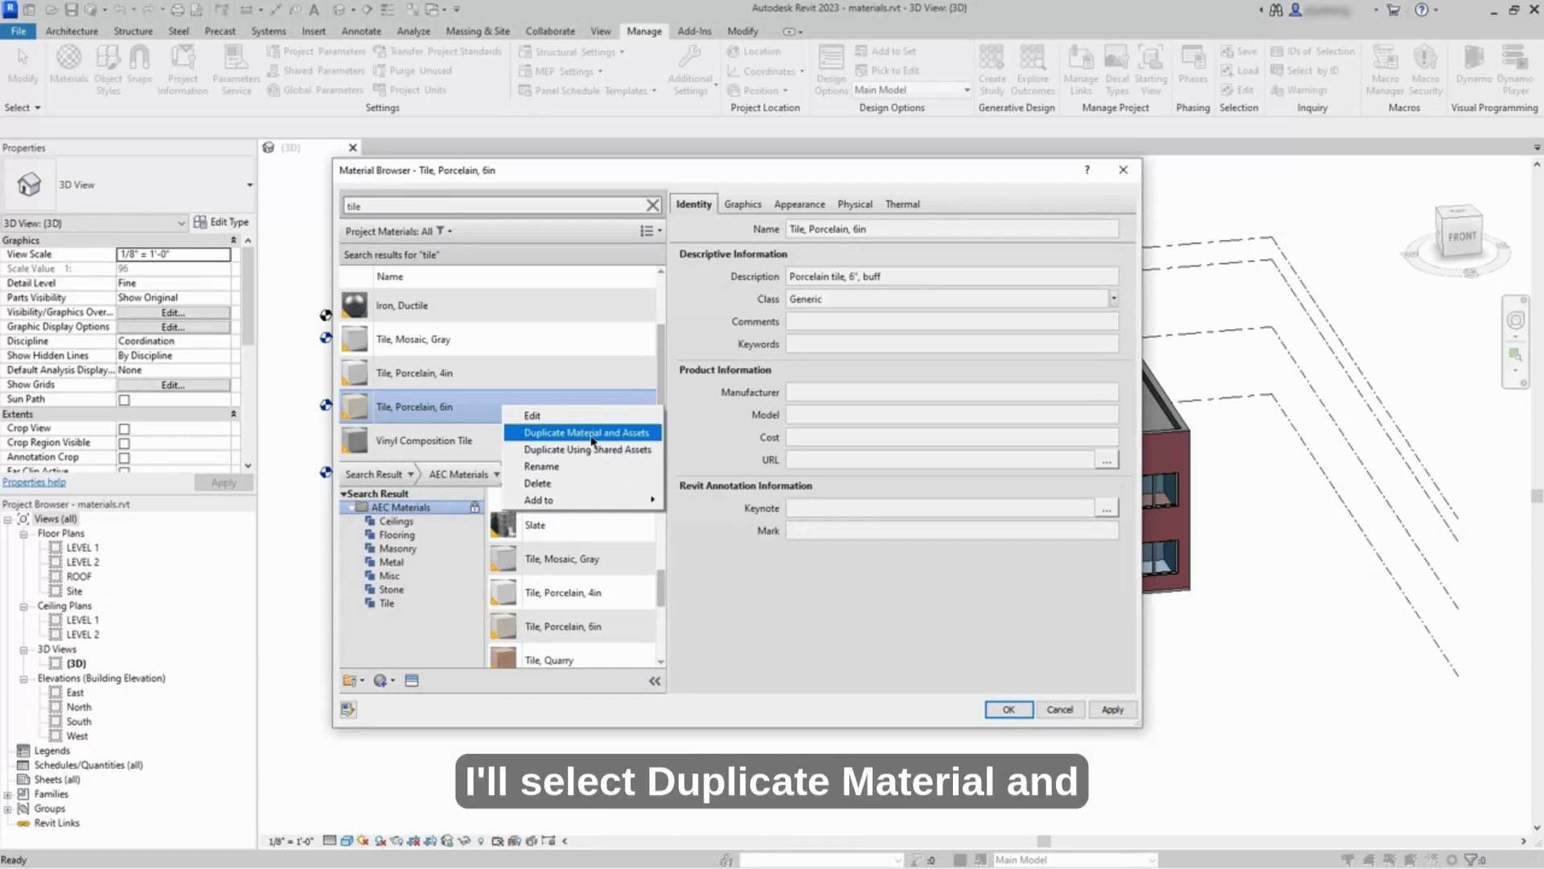
{"action": "left_click", "coordinate": [592, 434]}
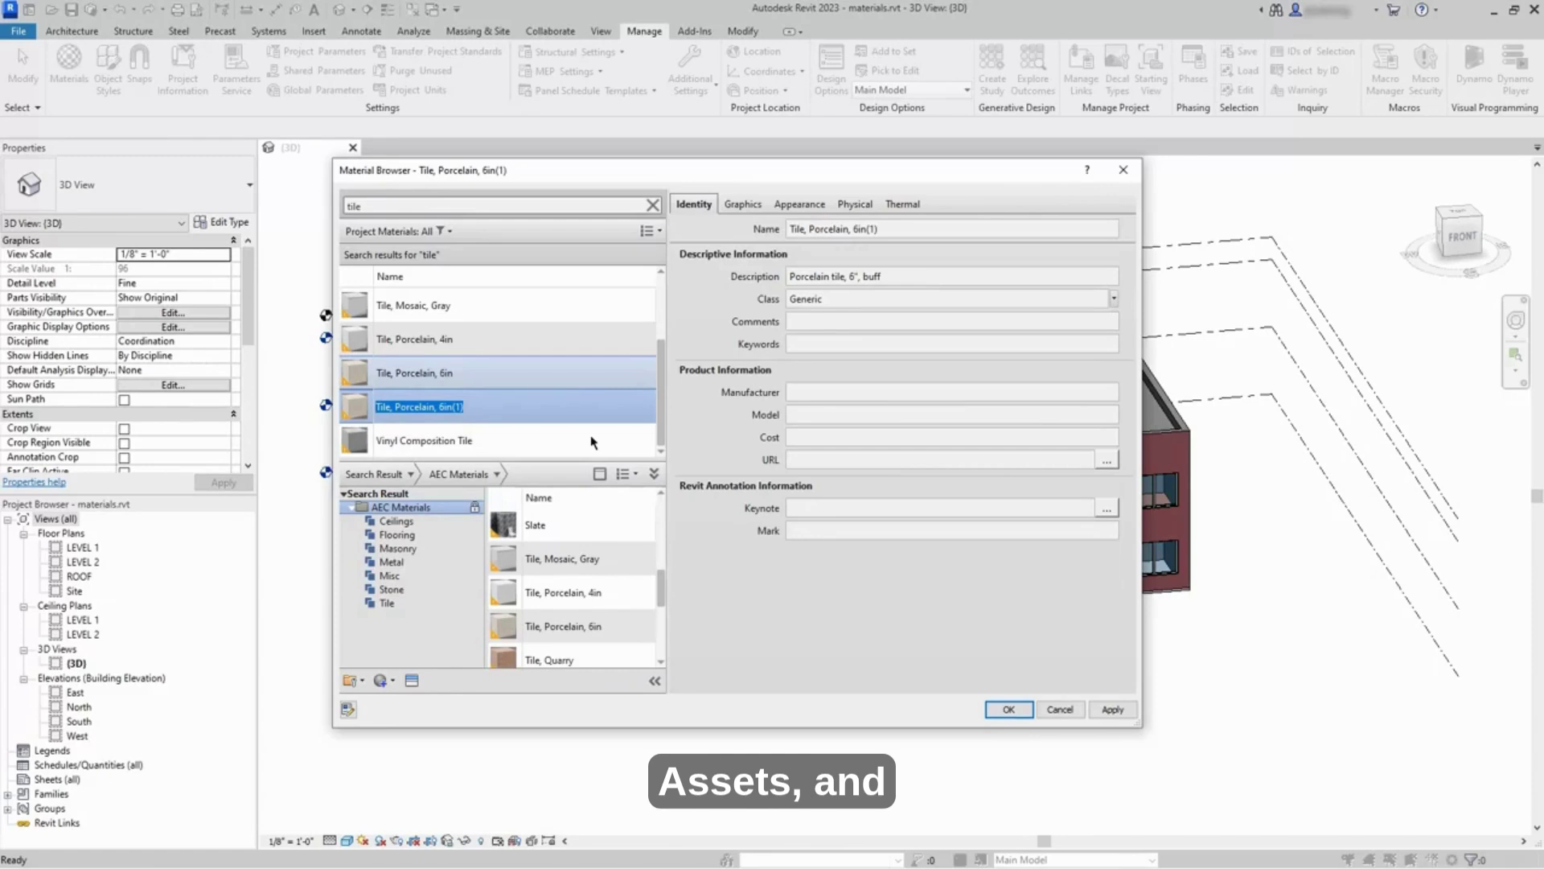
{"action": "left_click", "coordinate": [477, 408]}
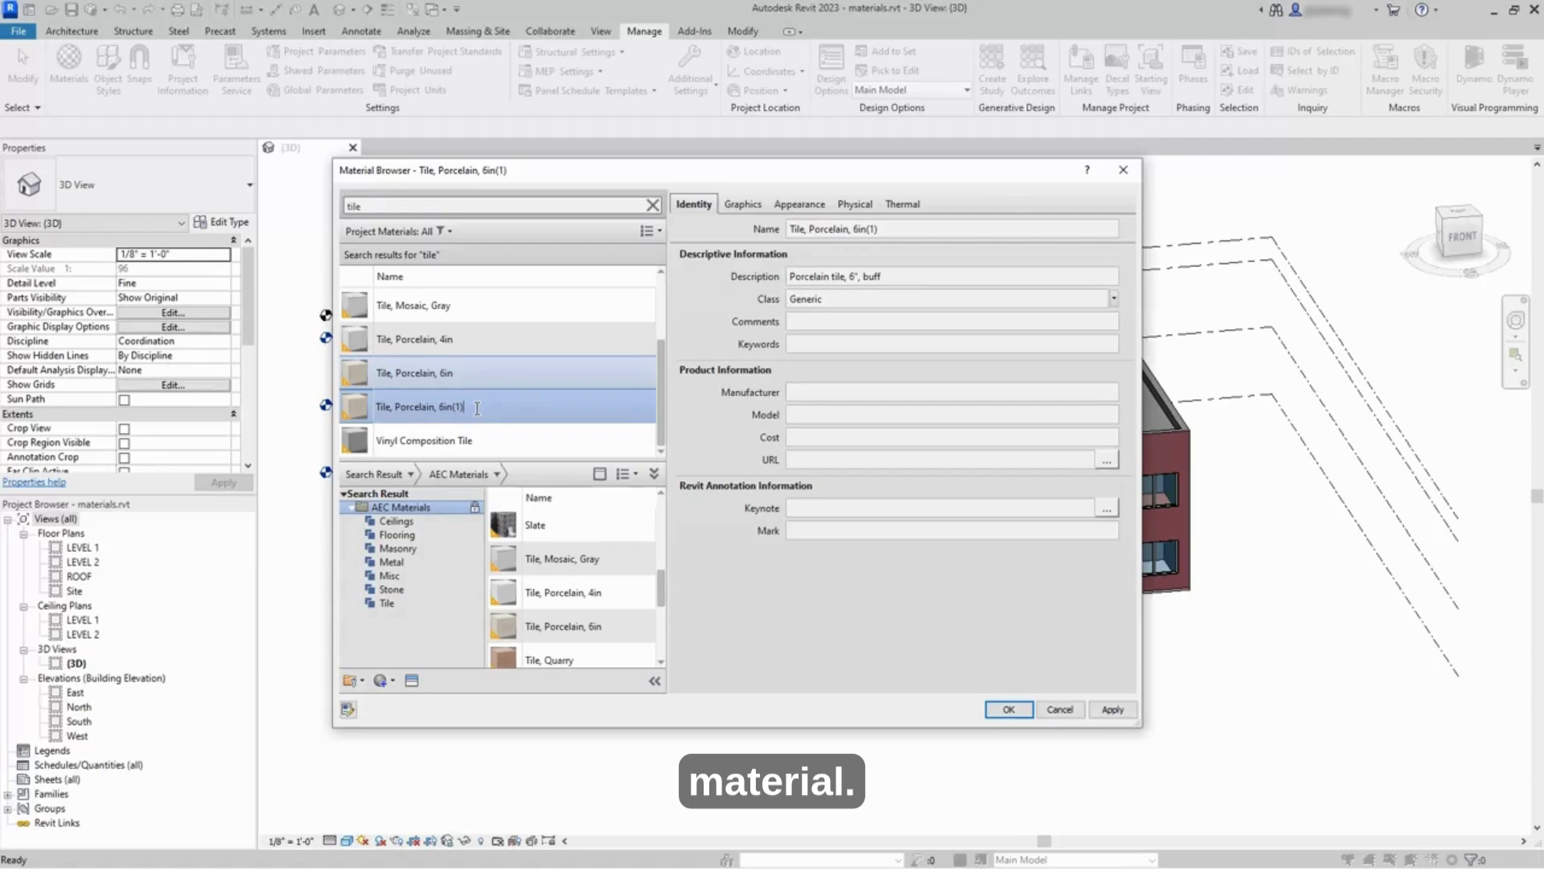
{"action": "key", "text": "BackSpace"}
{"action": "key", "text": "BackSpace"}
{"action": "key", "text": "BackSpace"}
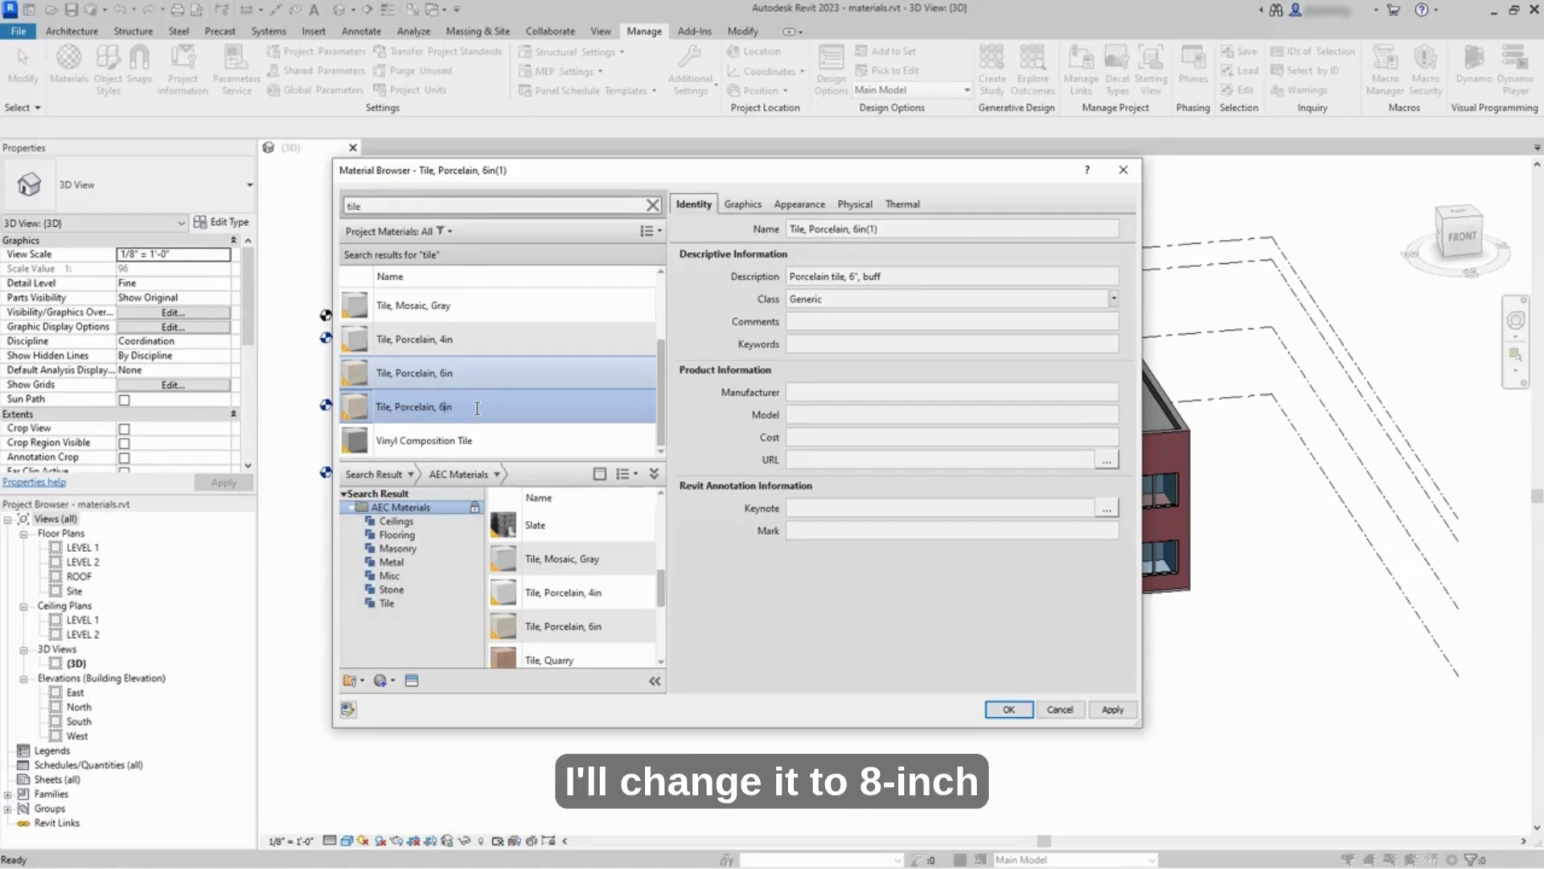
{"action": "key", "text": "BackSpace"}
{"action": "type", "text": "8"}
{"action": "key", "text": "Return"}
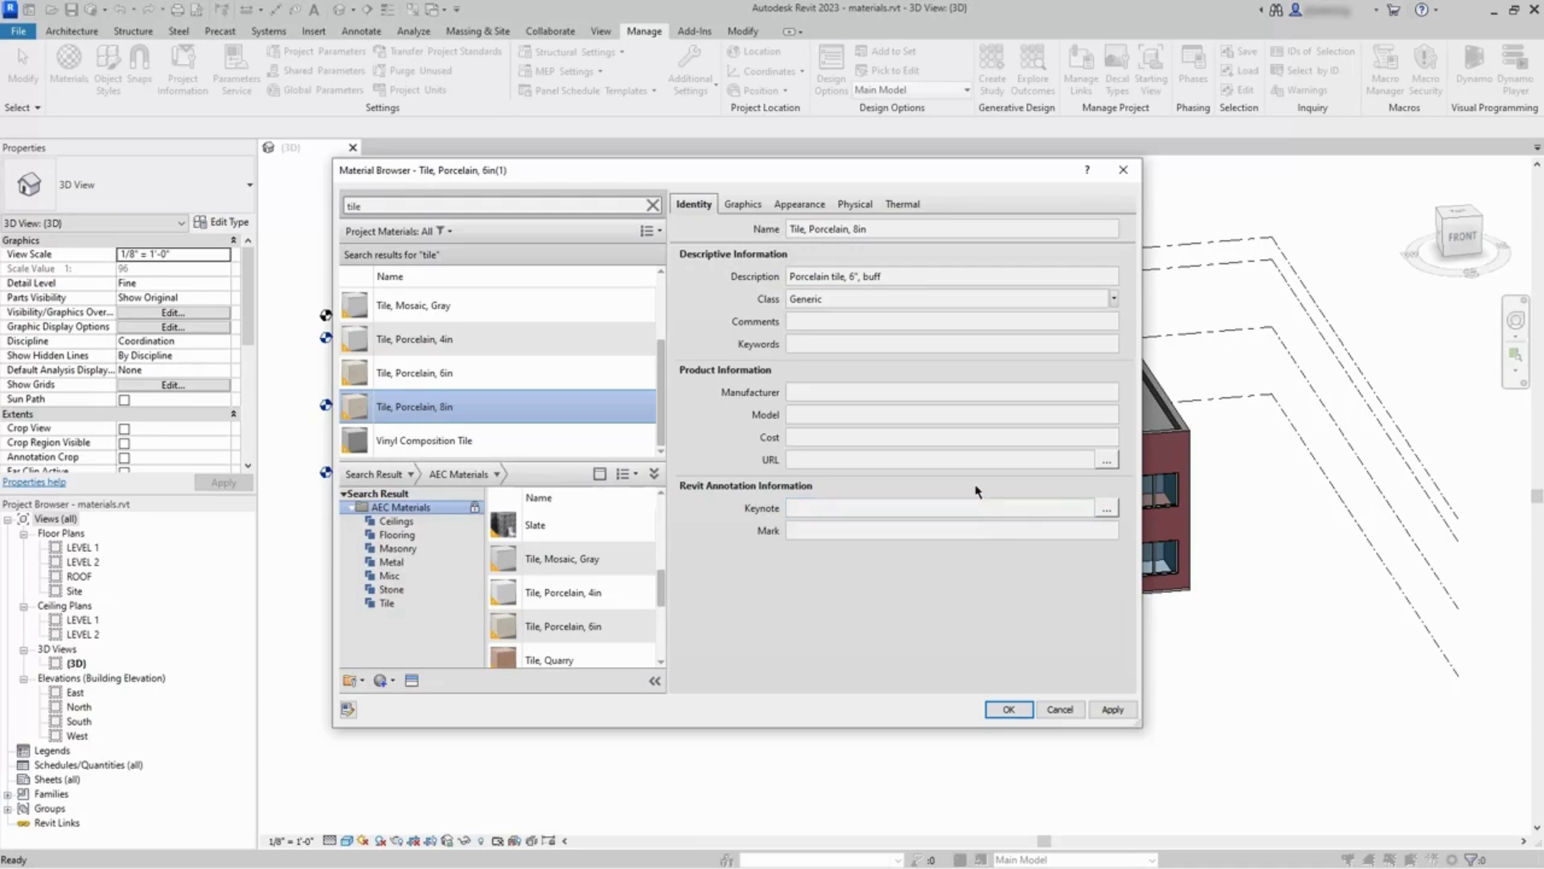
Step: Set the surface foreground pattern of Tile, Porcelain, 8in to the model pattern 8" Tile
{"action": "left_click", "coordinate": [745, 208]}
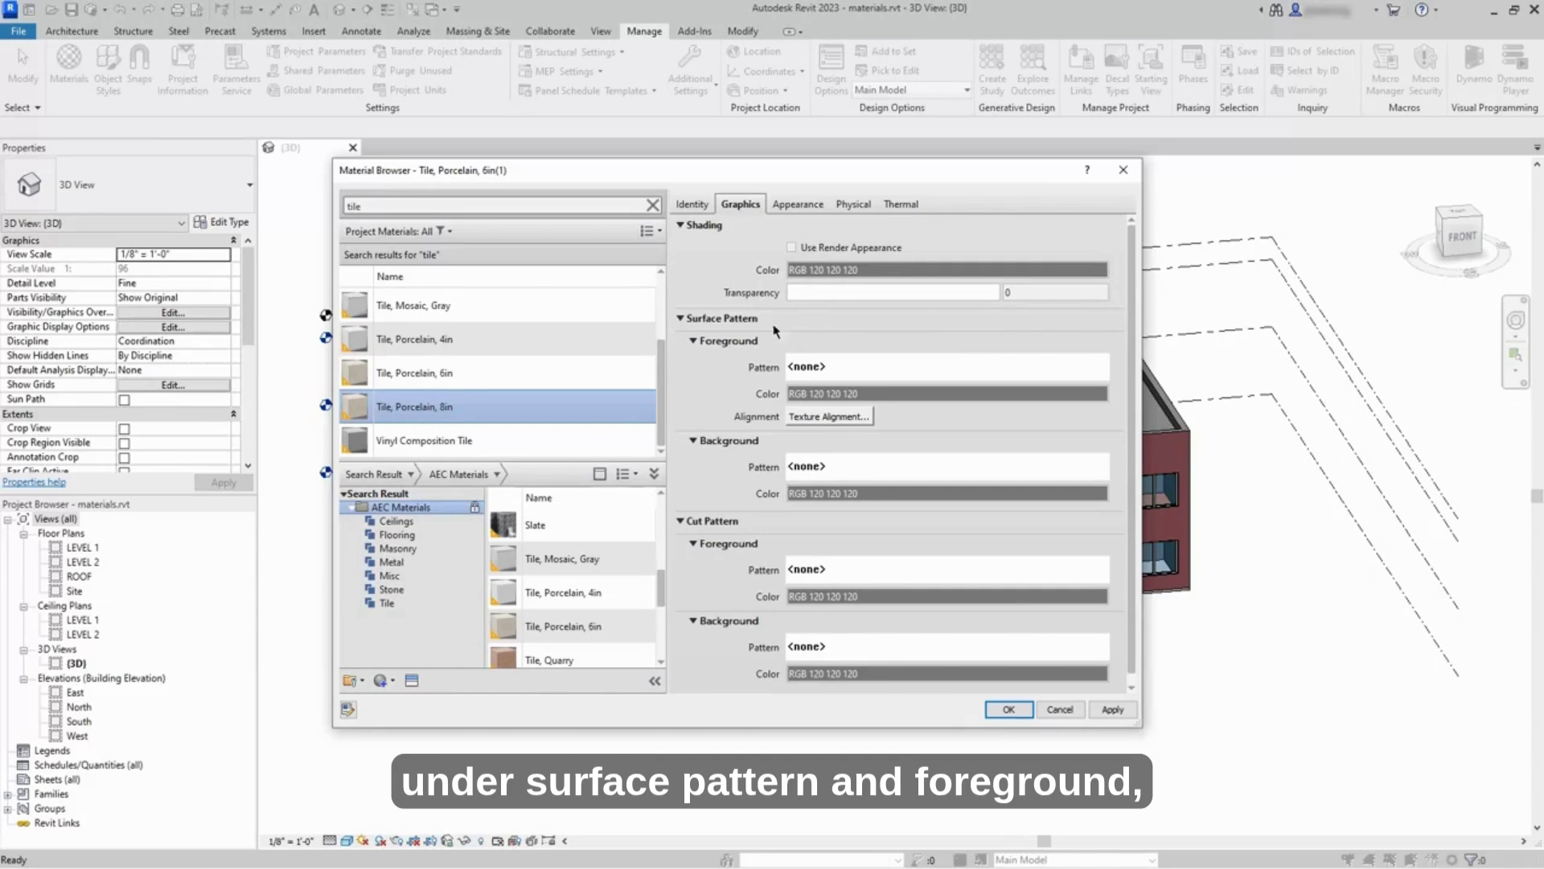
{"action": "left_click", "coordinate": [839, 374]}
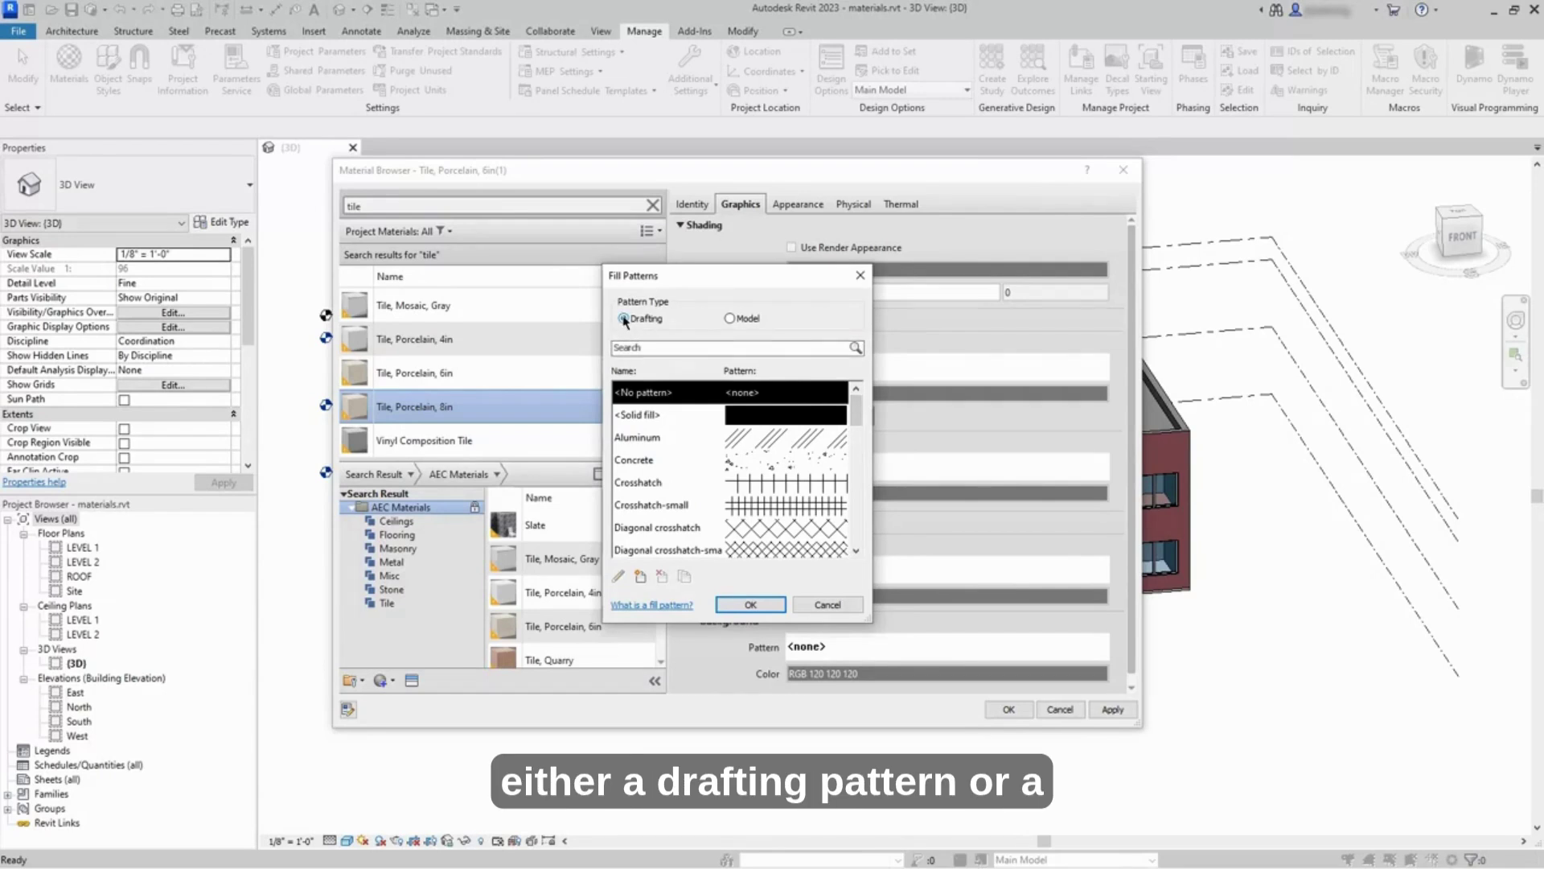
{"action": "left_click", "coordinate": [730, 319]}
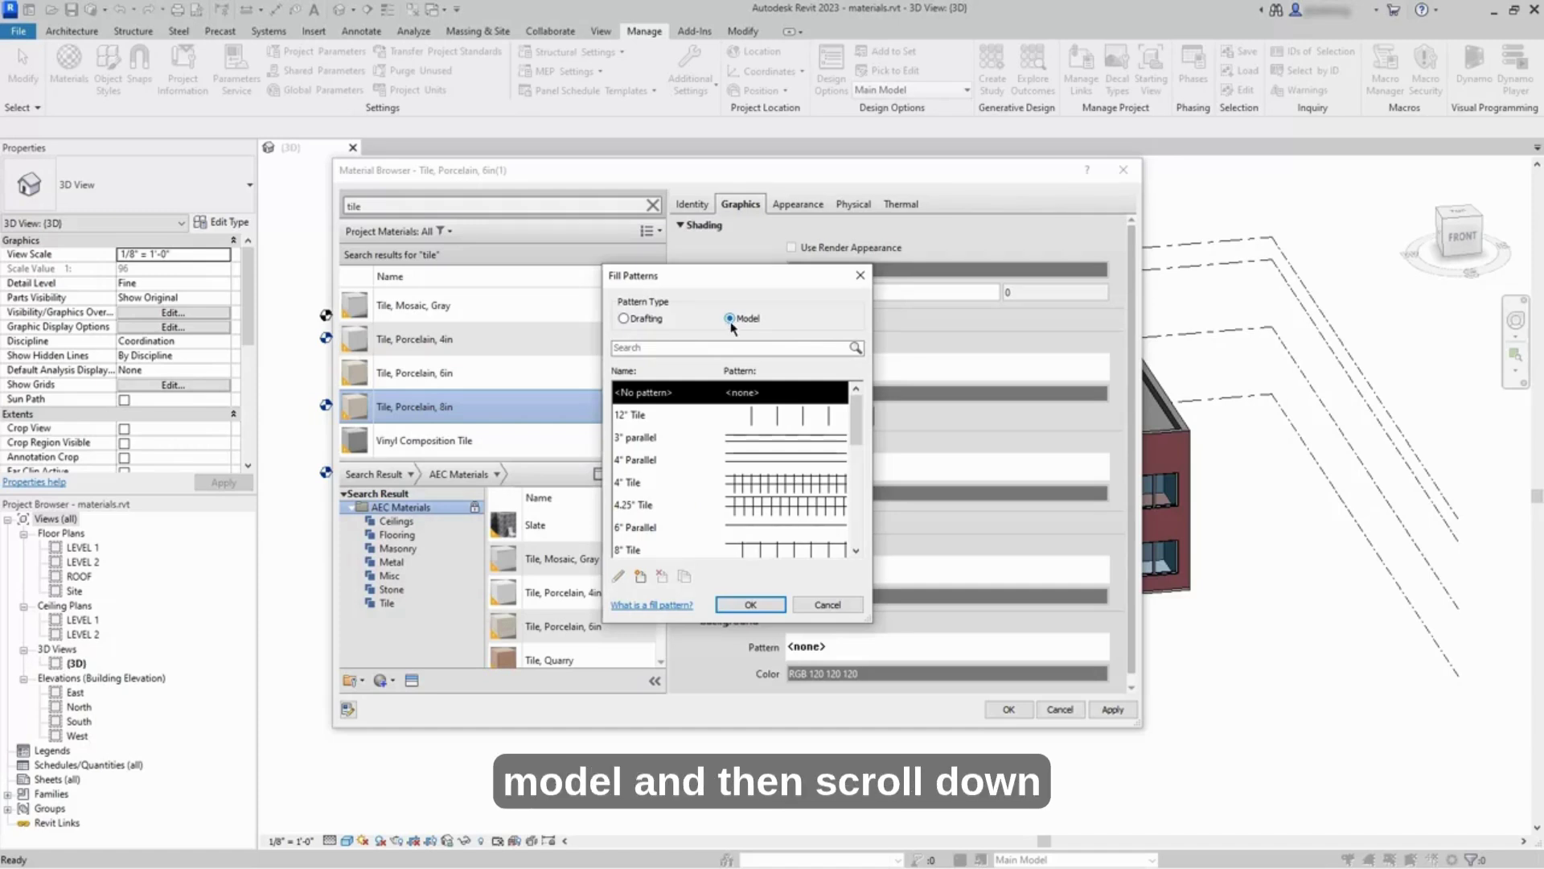
{"action": "left_click_drag", "start_coordinate": [852, 408], "coordinate": [858, 426]}
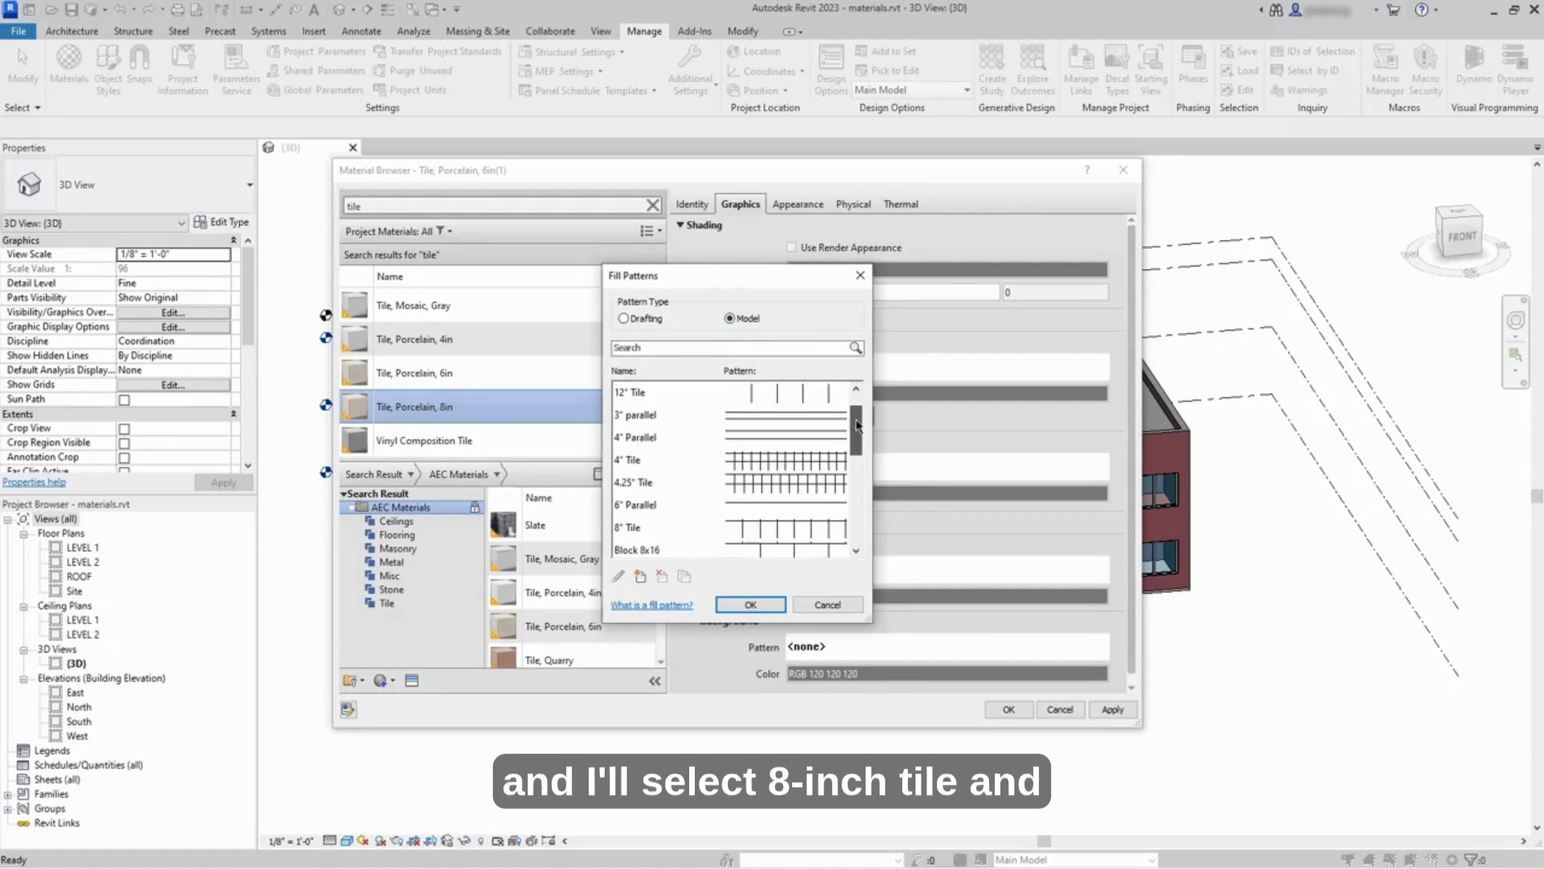
{"action": "left_click", "coordinate": [650, 530]}
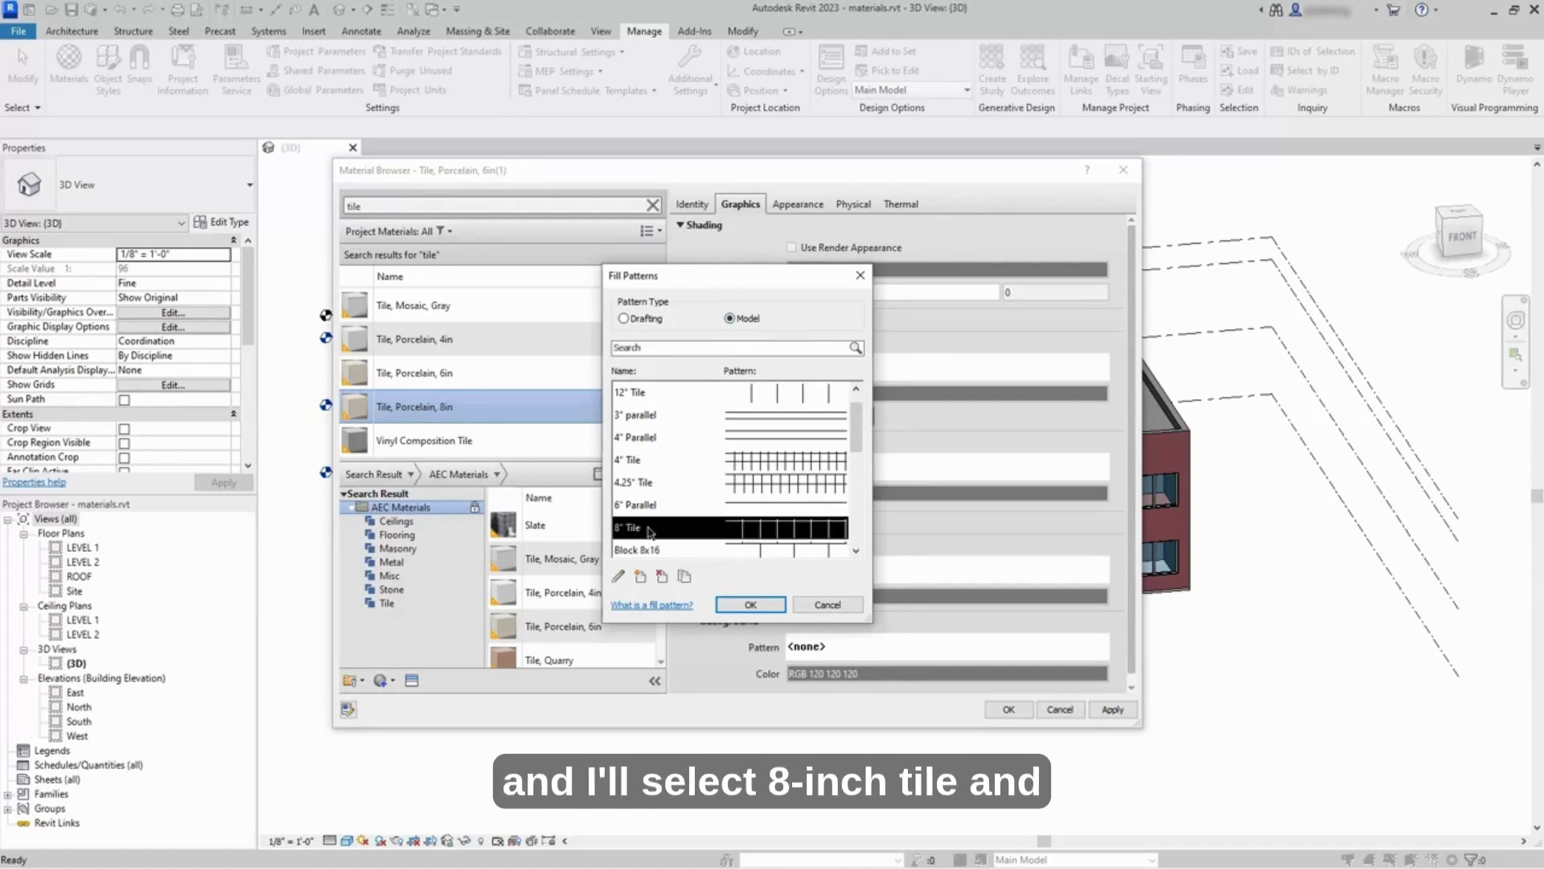
{"action": "left_click", "coordinate": [750, 605]}
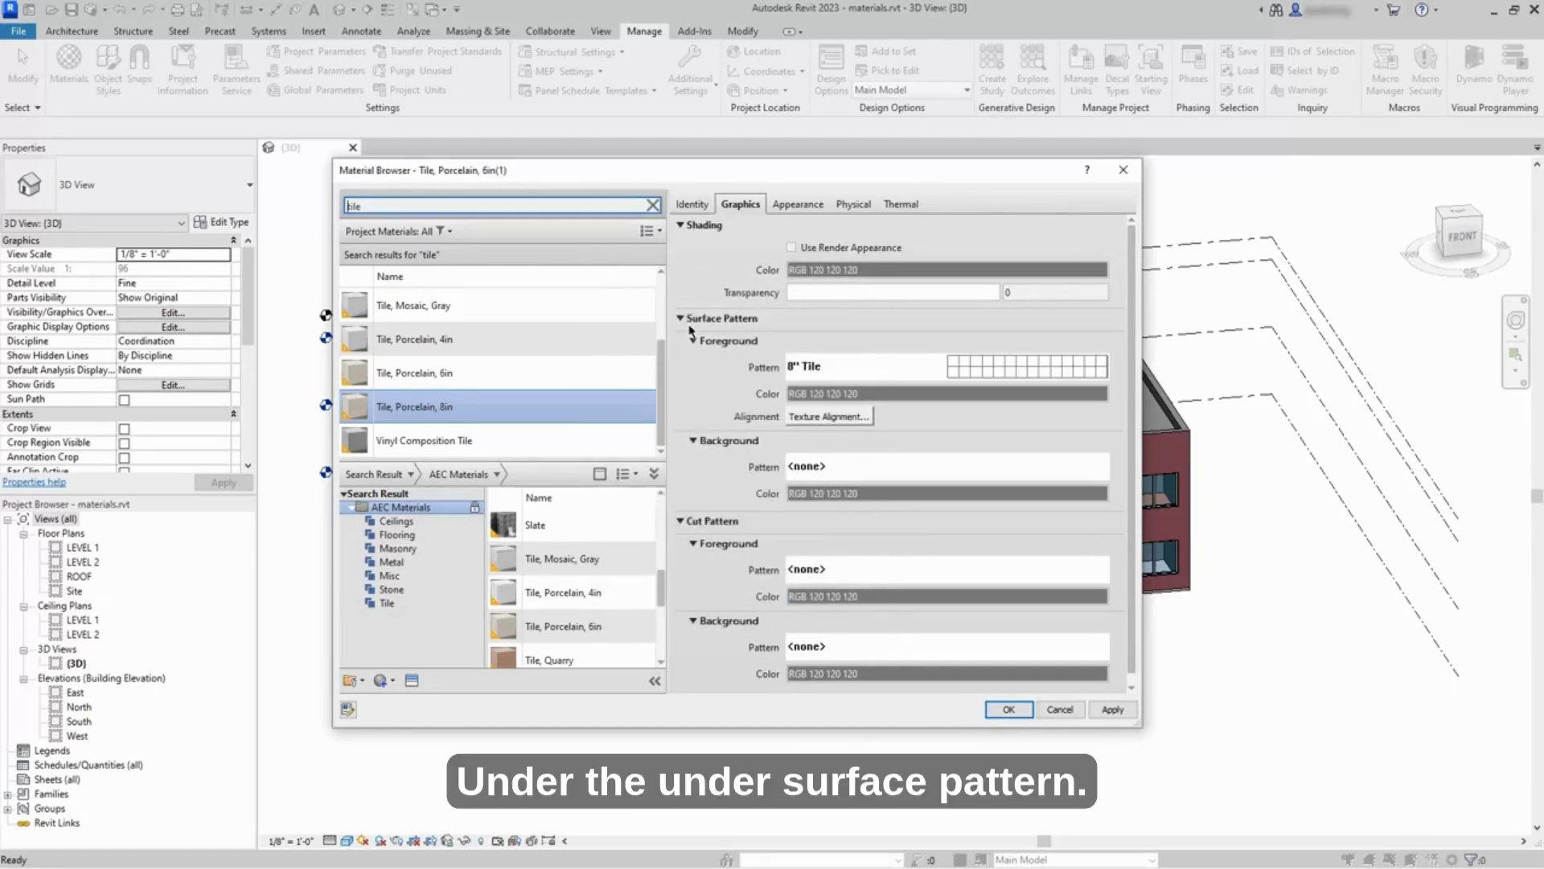
Step: Compare the pattern types offered for the surface background and foreground of Tile, Porcelain, 8in
{"action": "left_click", "coordinate": [863, 475]}
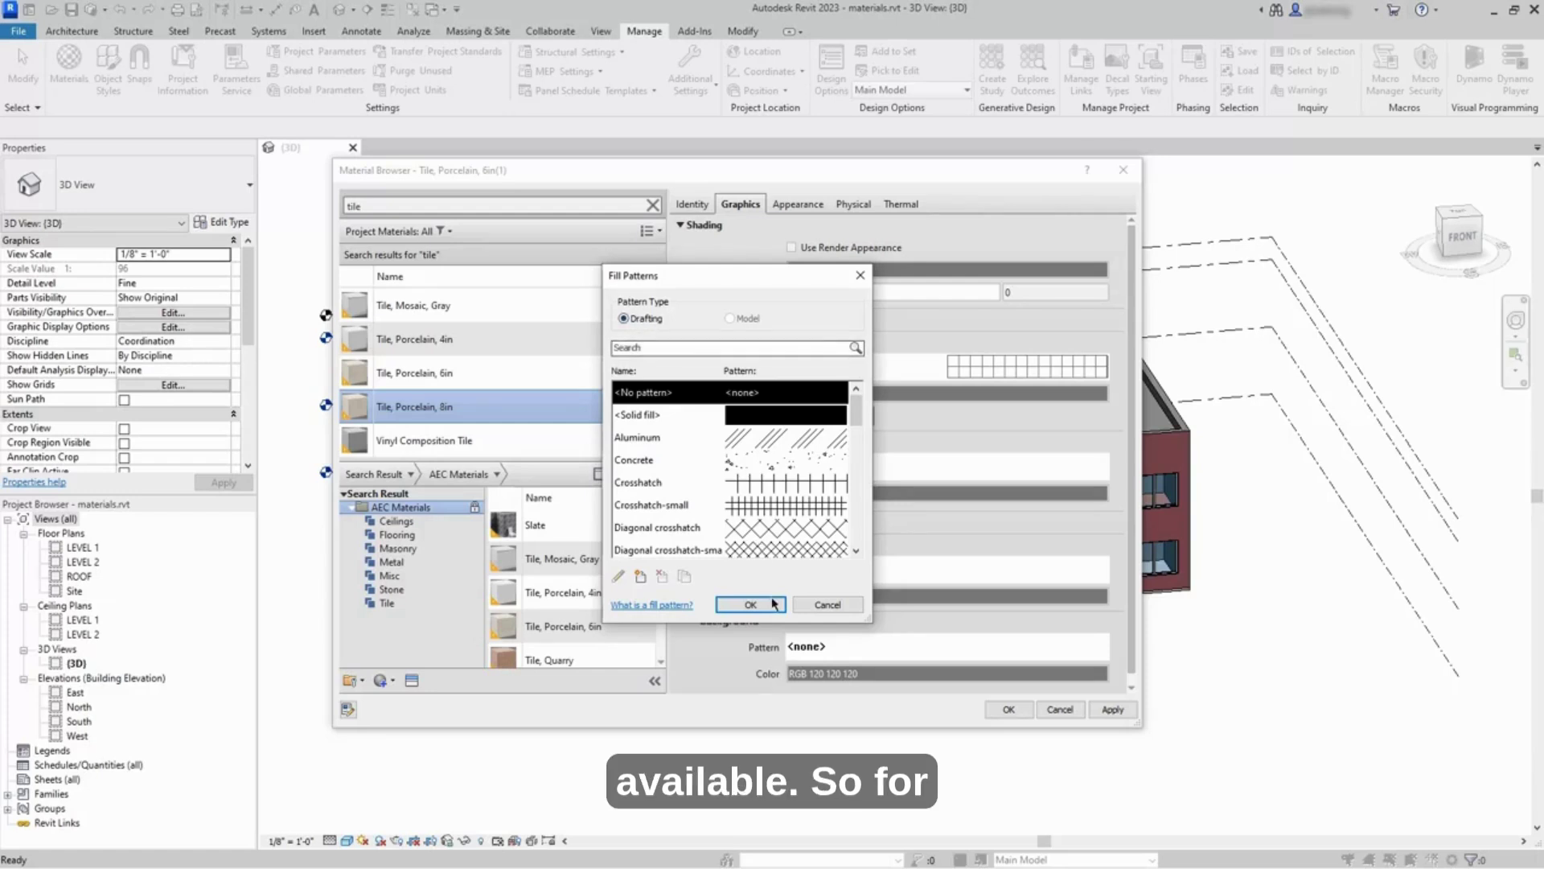
{"action": "left_click", "coordinate": [828, 604]}
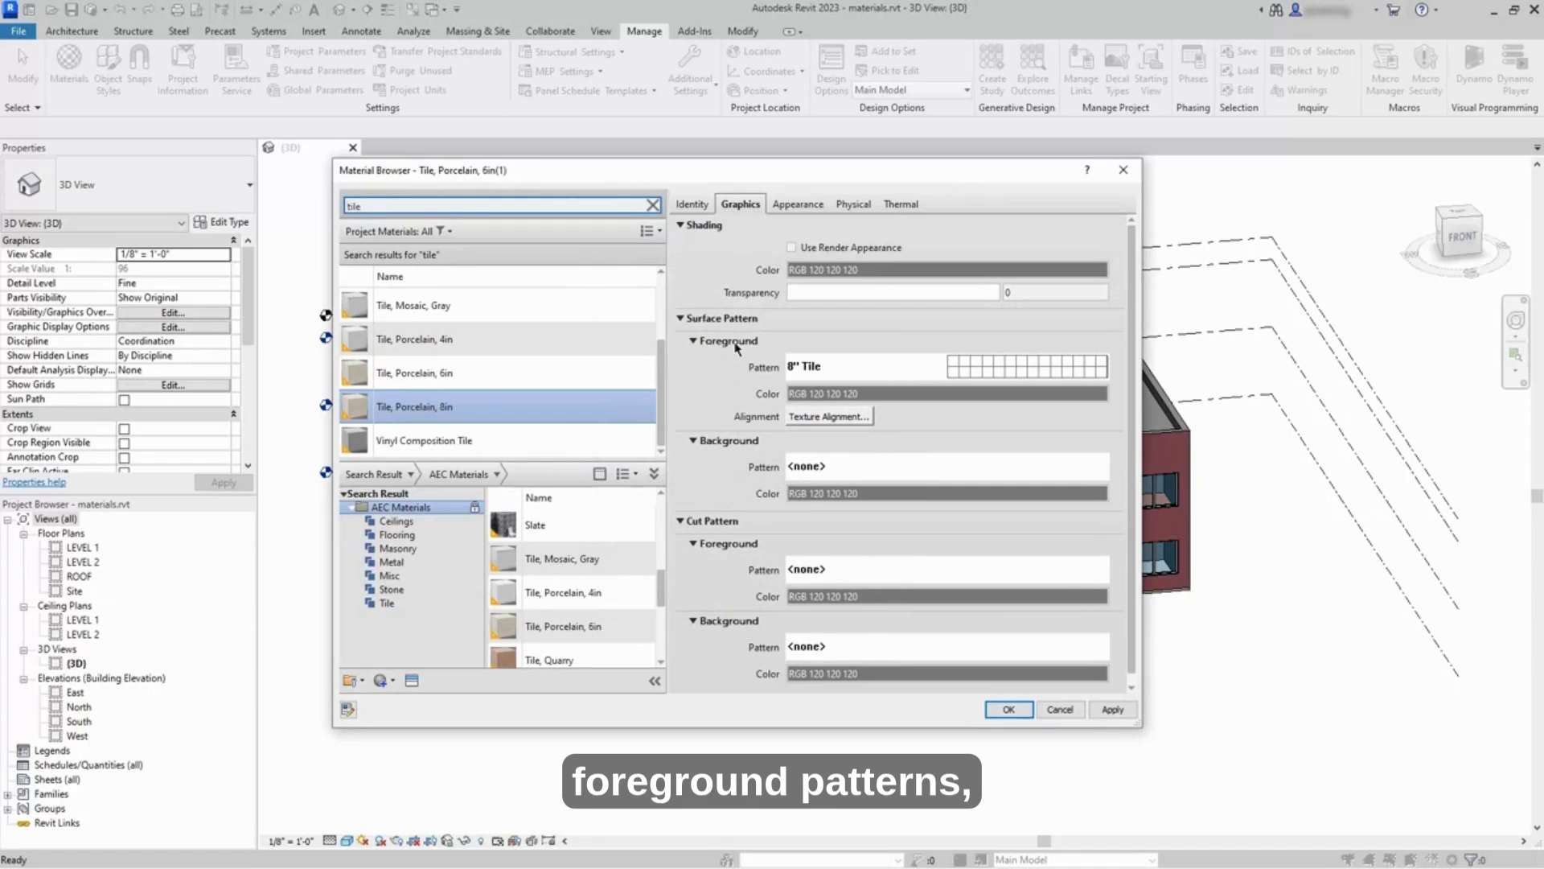
{"action": "left_click", "coordinate": [797, 367]}
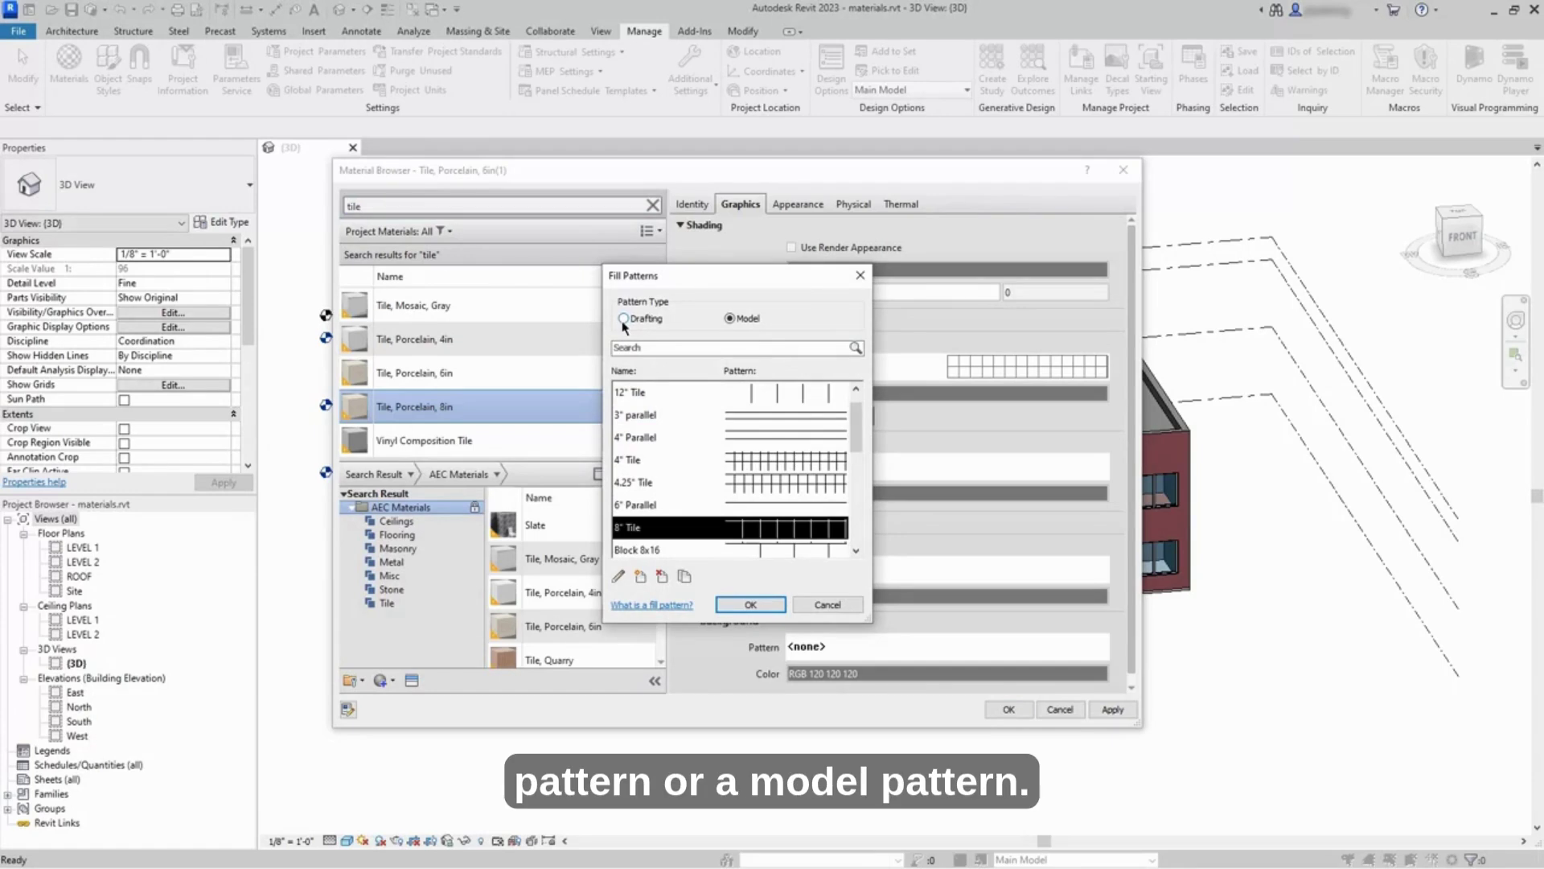
{"action": "left_click", "coordinate": [756, 606]}
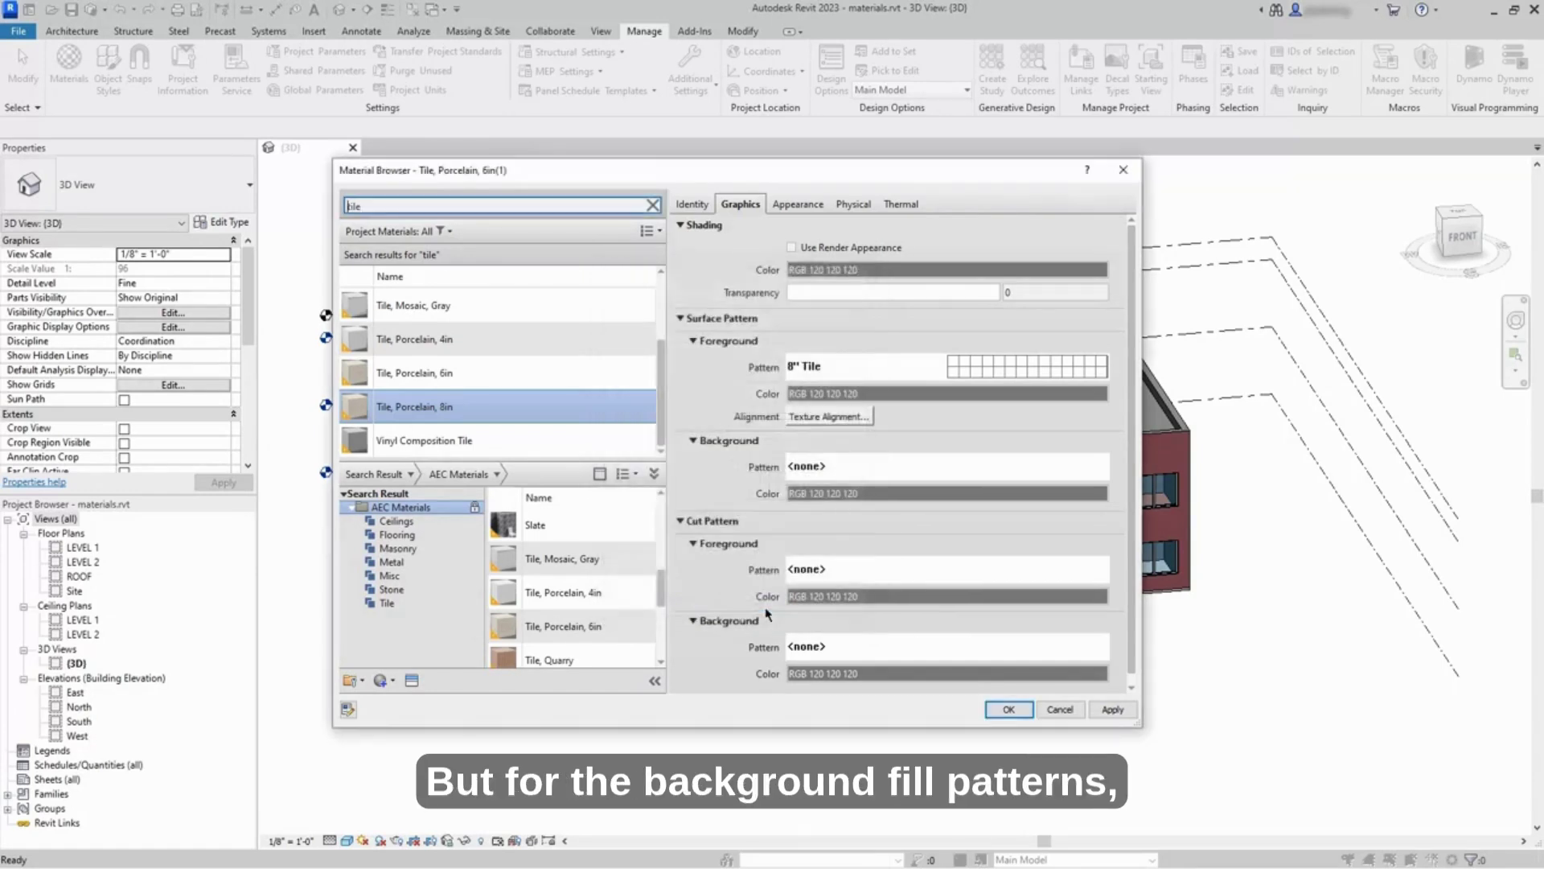
{"action": "left_click", "coordinate": [844, 468]}
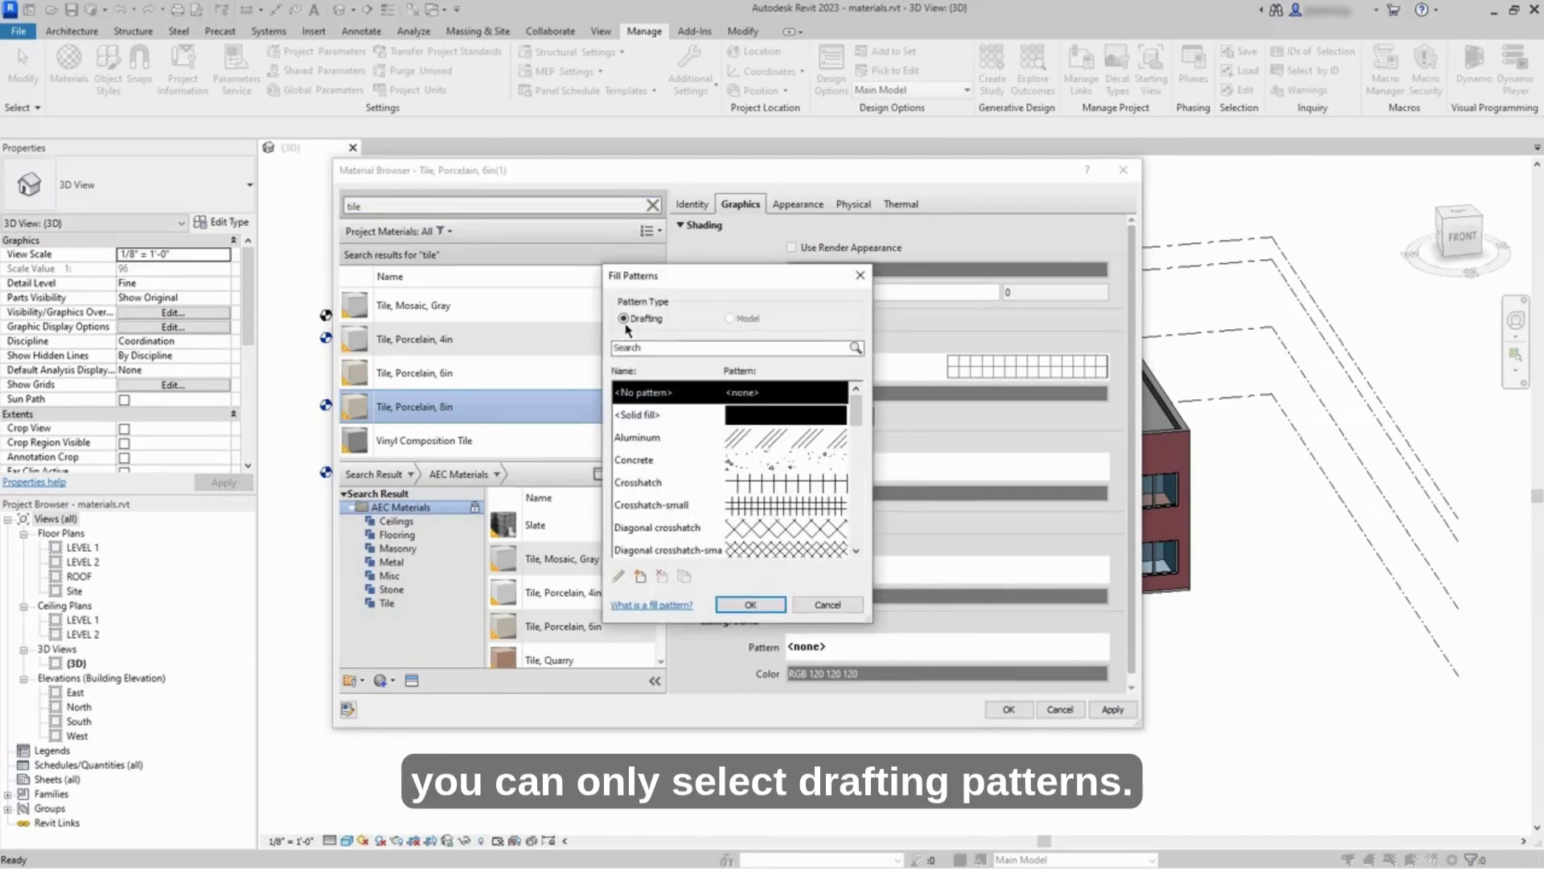
{"action": "left_click", "coordinate": [750, 605]}
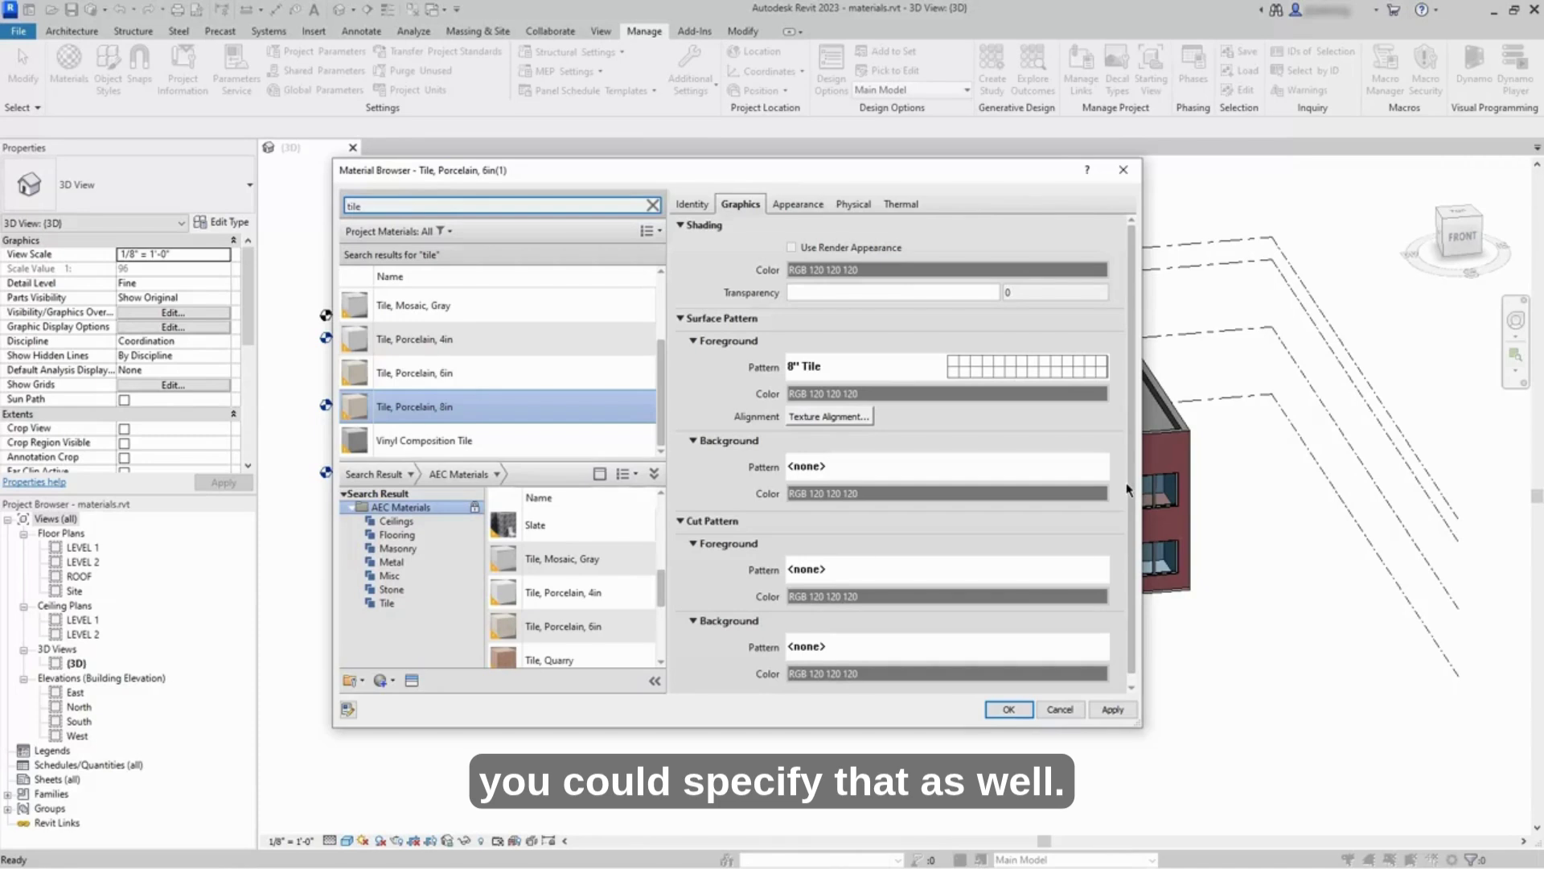
Step: Review the appearance, physical and thermal properties of Tile, Porcelain, 8in
{"action": "left_click", "coordinate": [805, 207]}
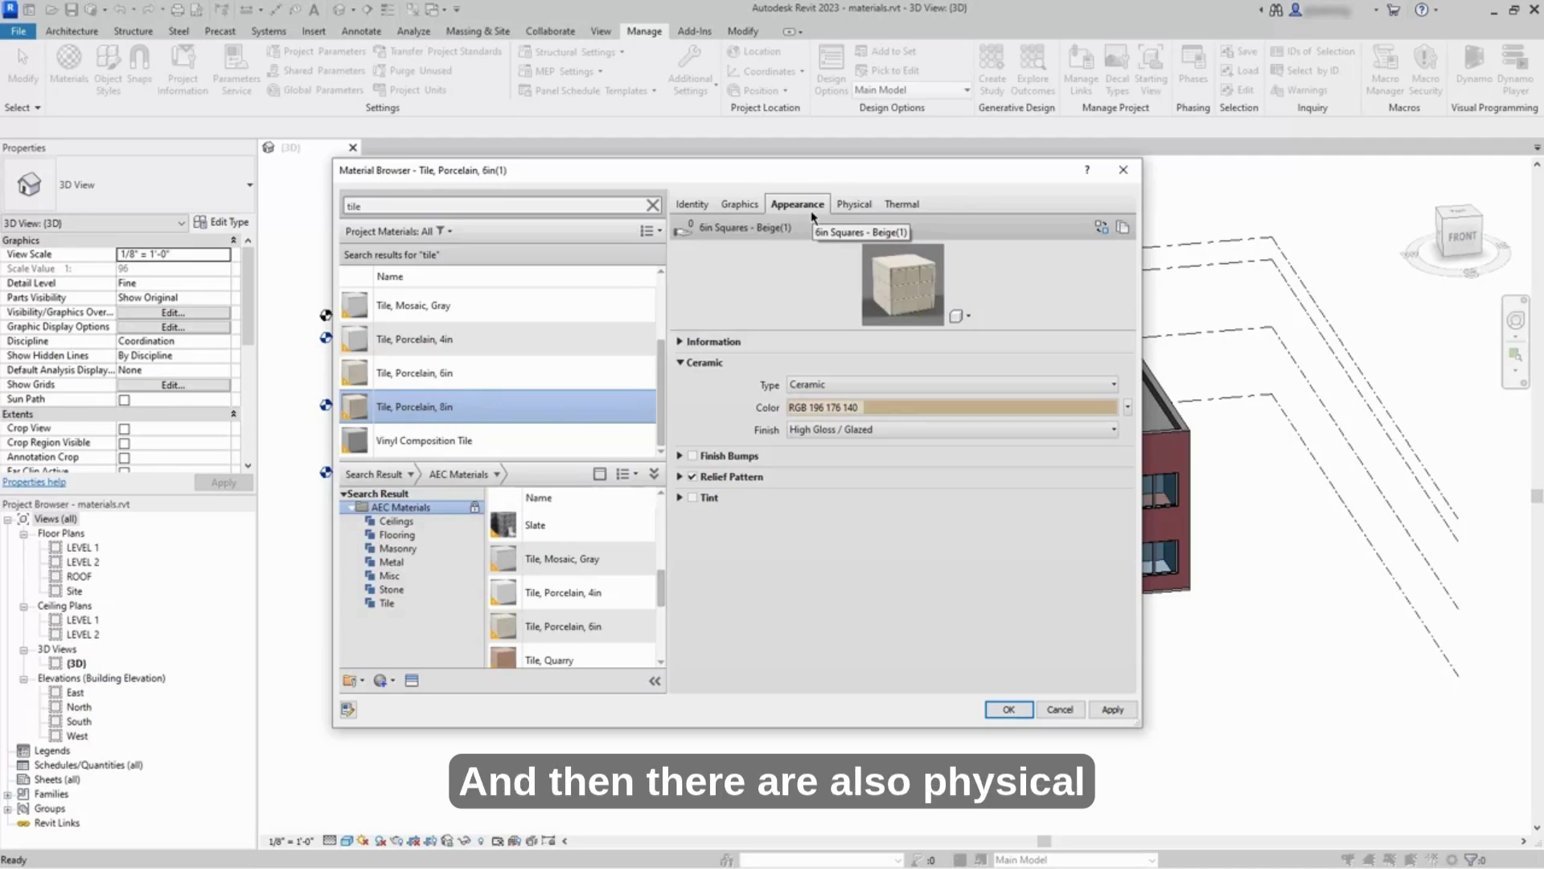
{"action": "left_click", "coordinate": [852, 211]}
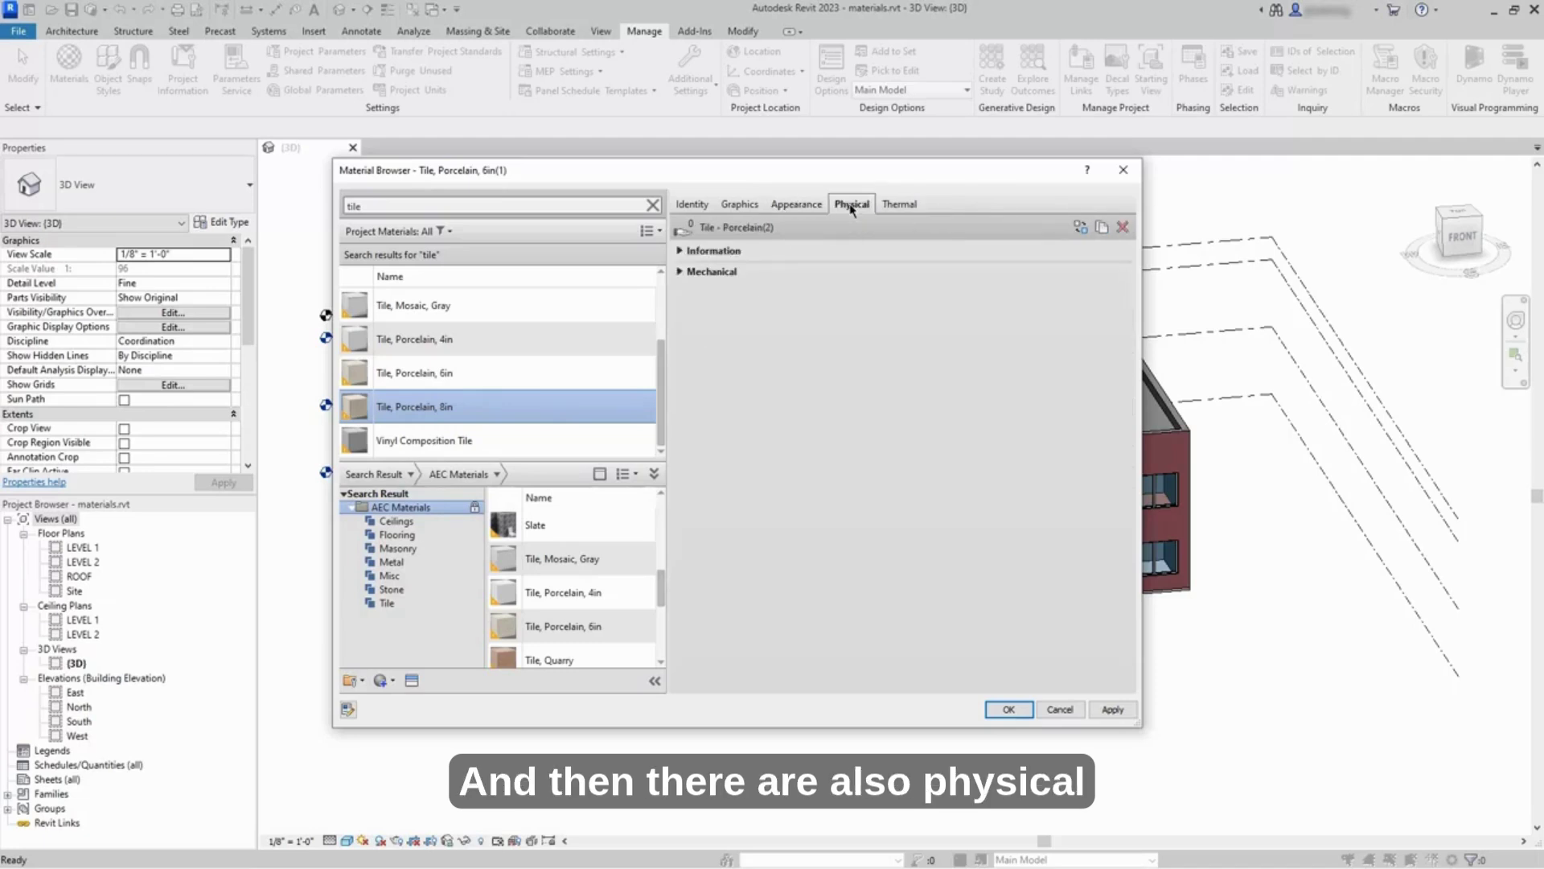
{"action": "left_click", "coordinate": [900, 211]}
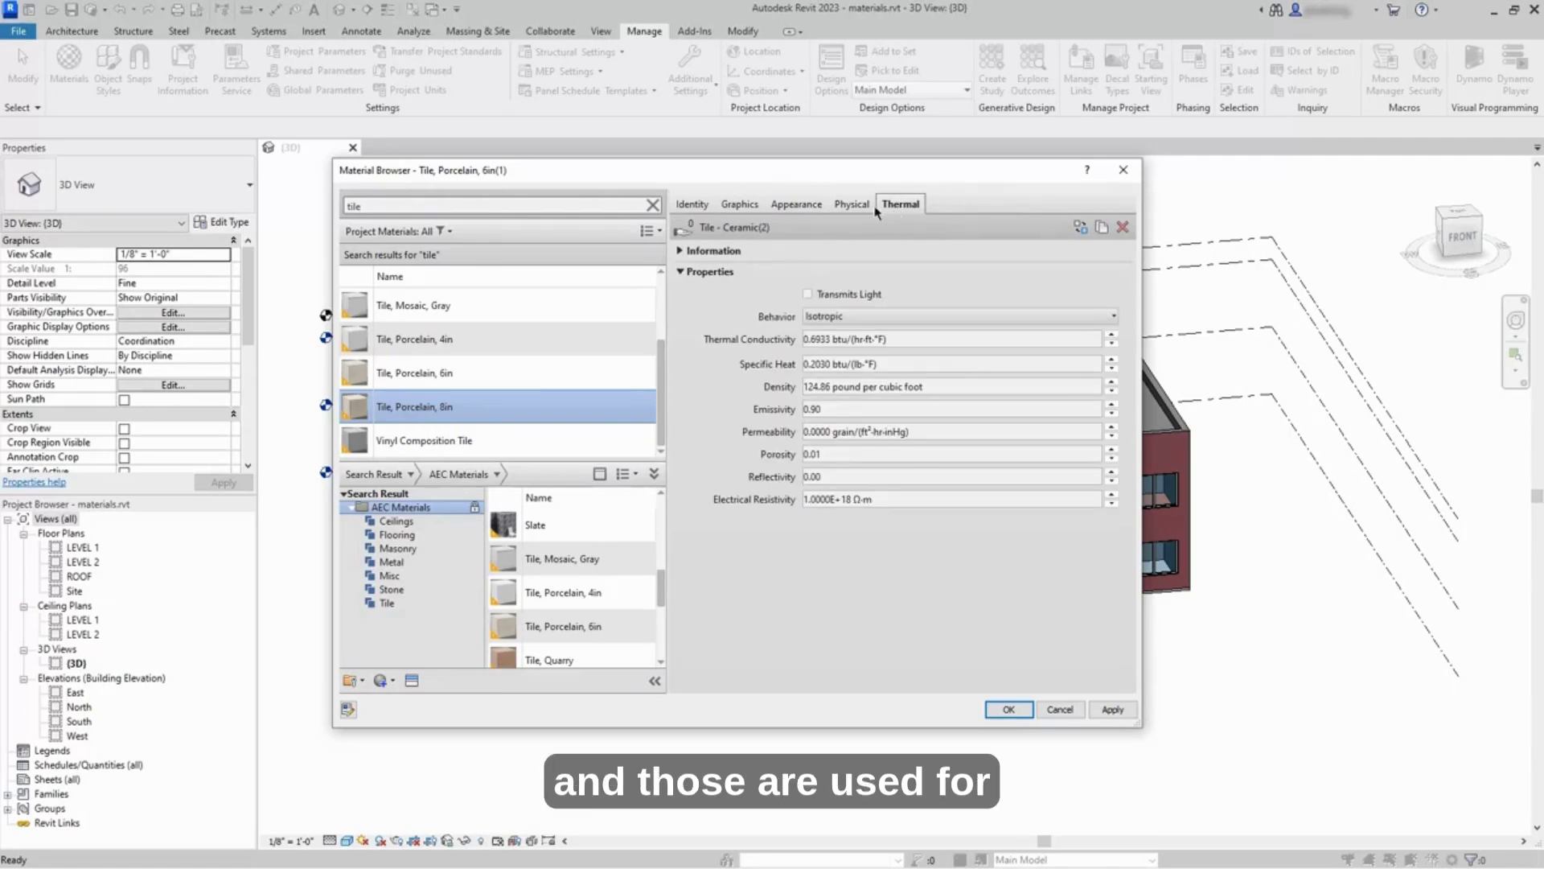
{"action": "left_click", "coordinate": [857, 207]}
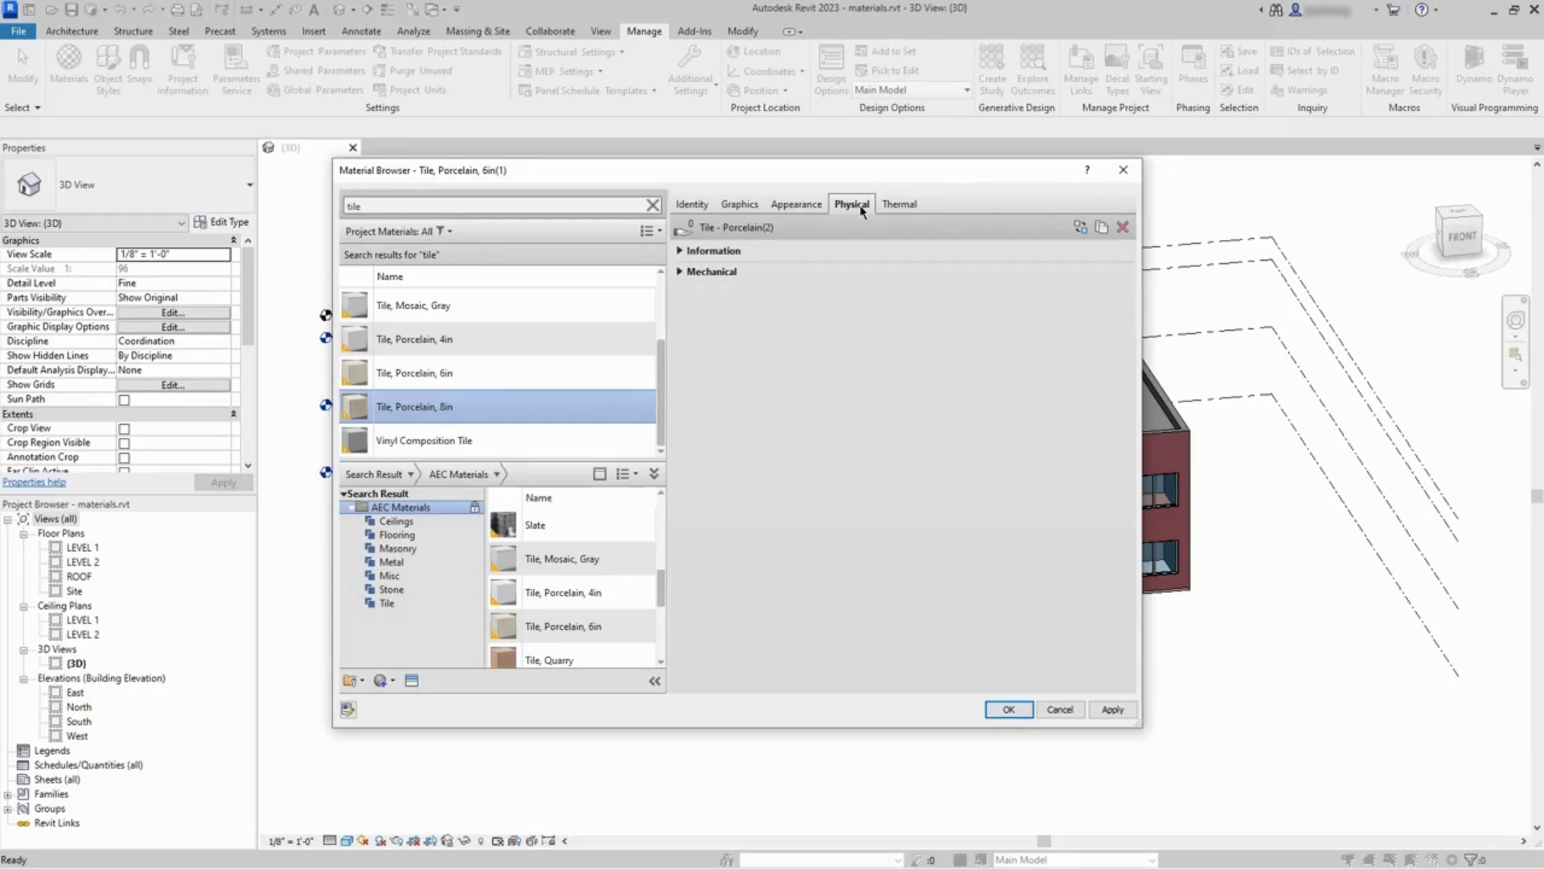
Step: Return to the identity information of Tile, Porcelain, 8in and clear the material search
{"action": "left_click", "coordinate": [698, 213]}
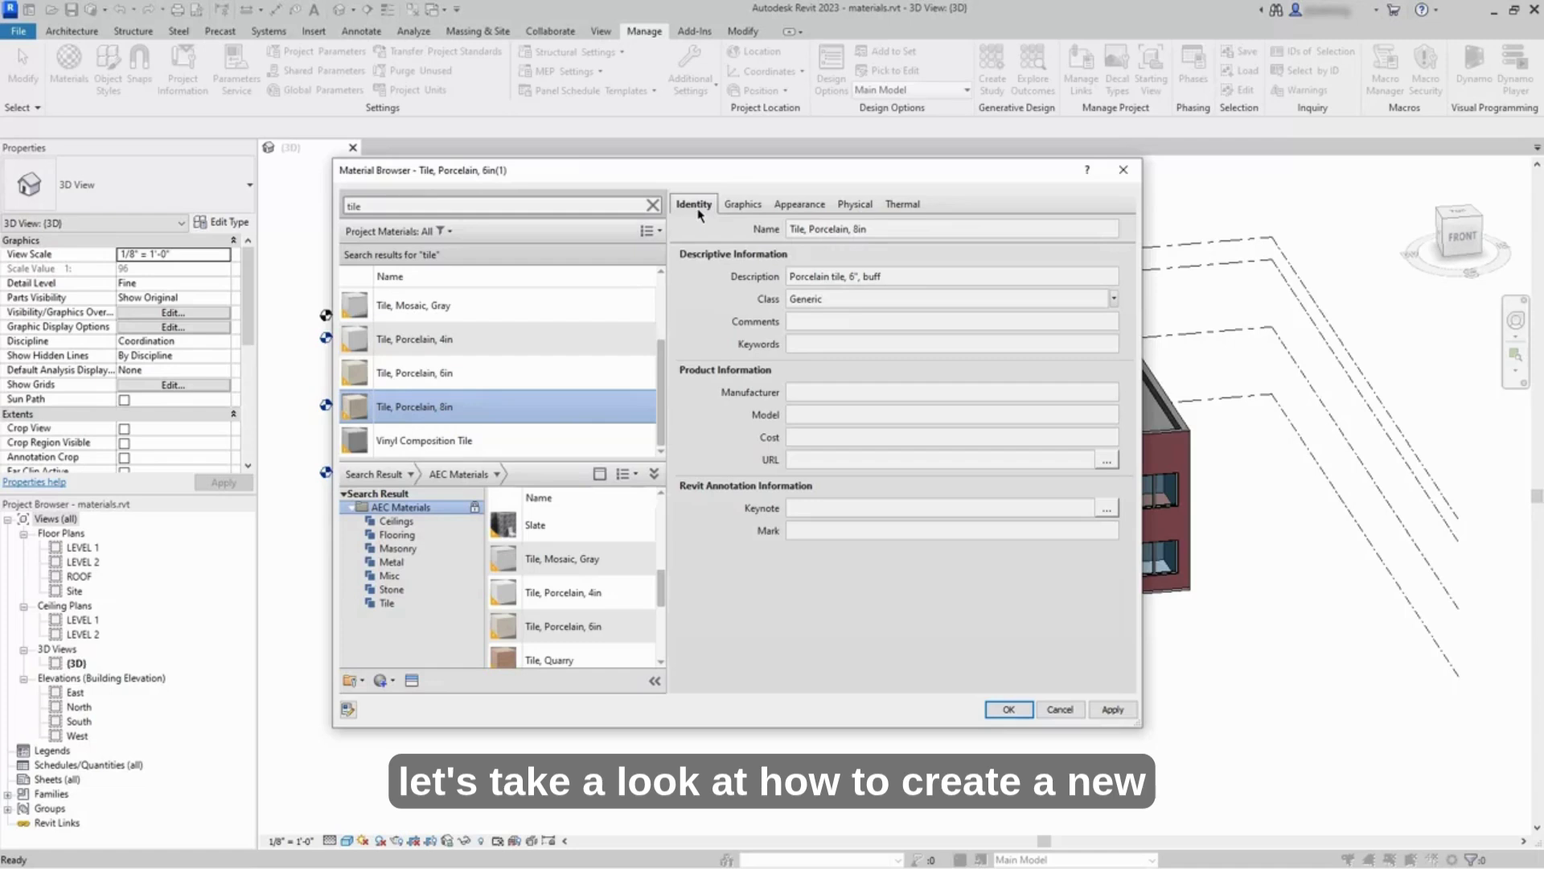
{"action": "left_click", "coordinate": [652, 205]}
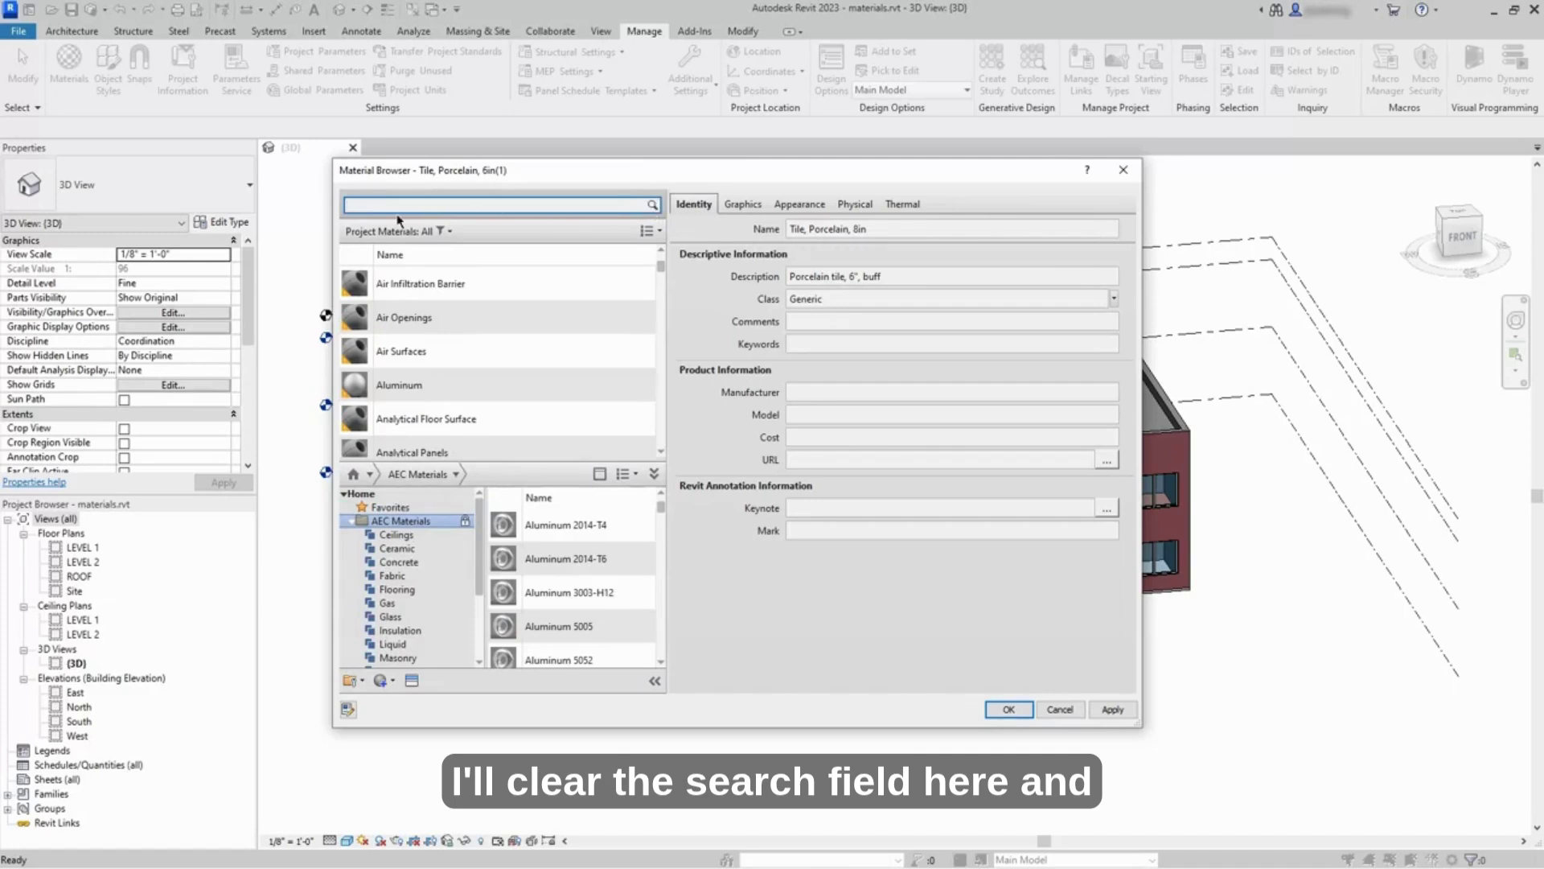
Step: Create a new material library named Cert Prep in the architecture_dataset folder and check its management options
{"action": "left_click", "coordinate": [352, 522]}
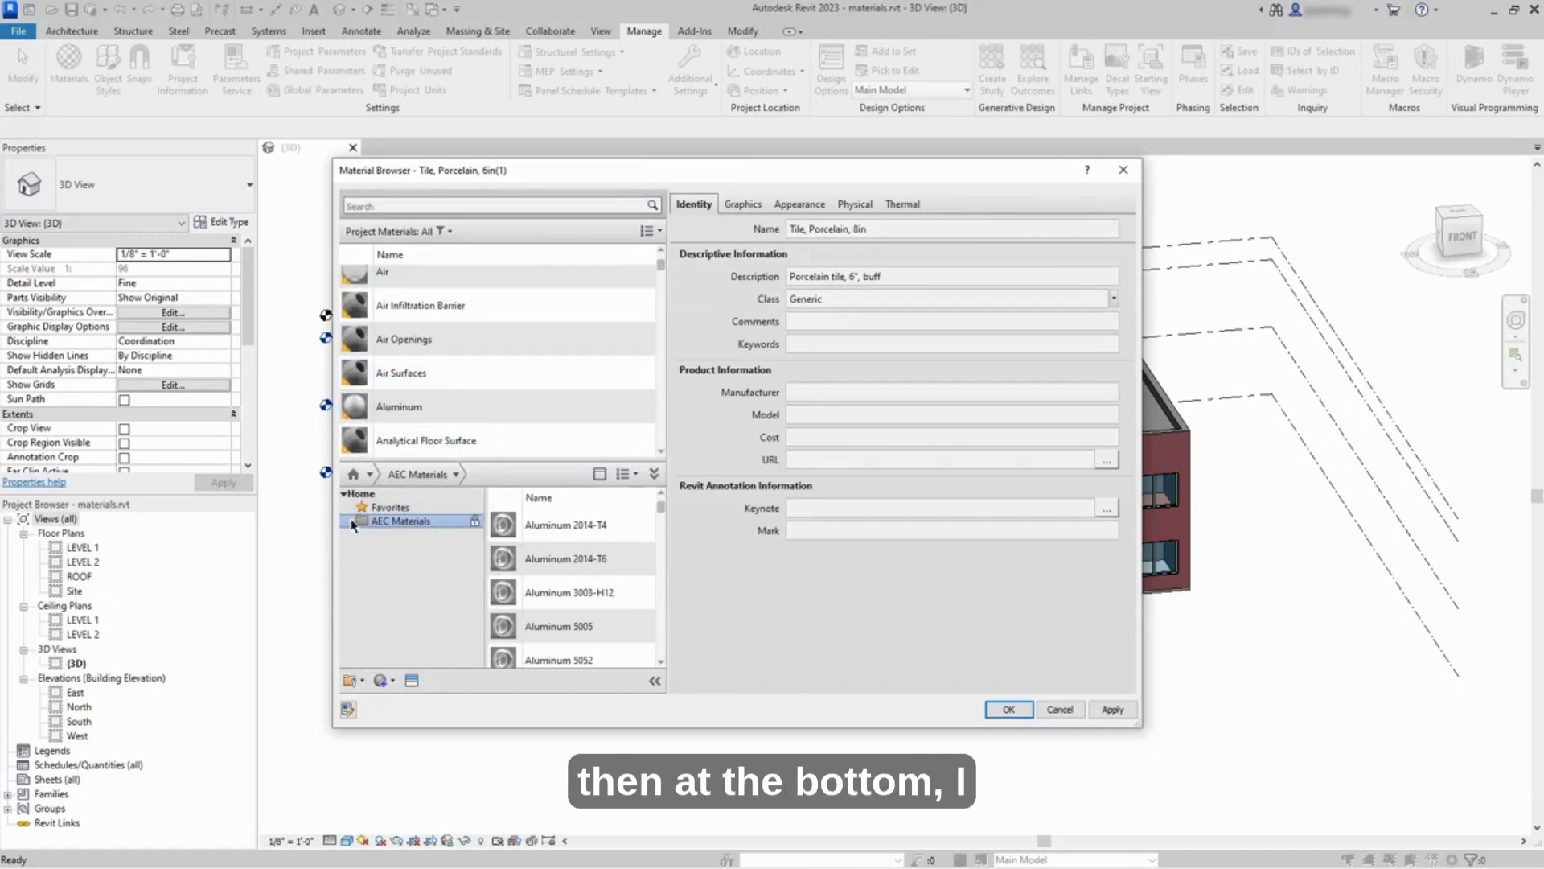
{"action": "left_click", "coordinate": [362, 684]}
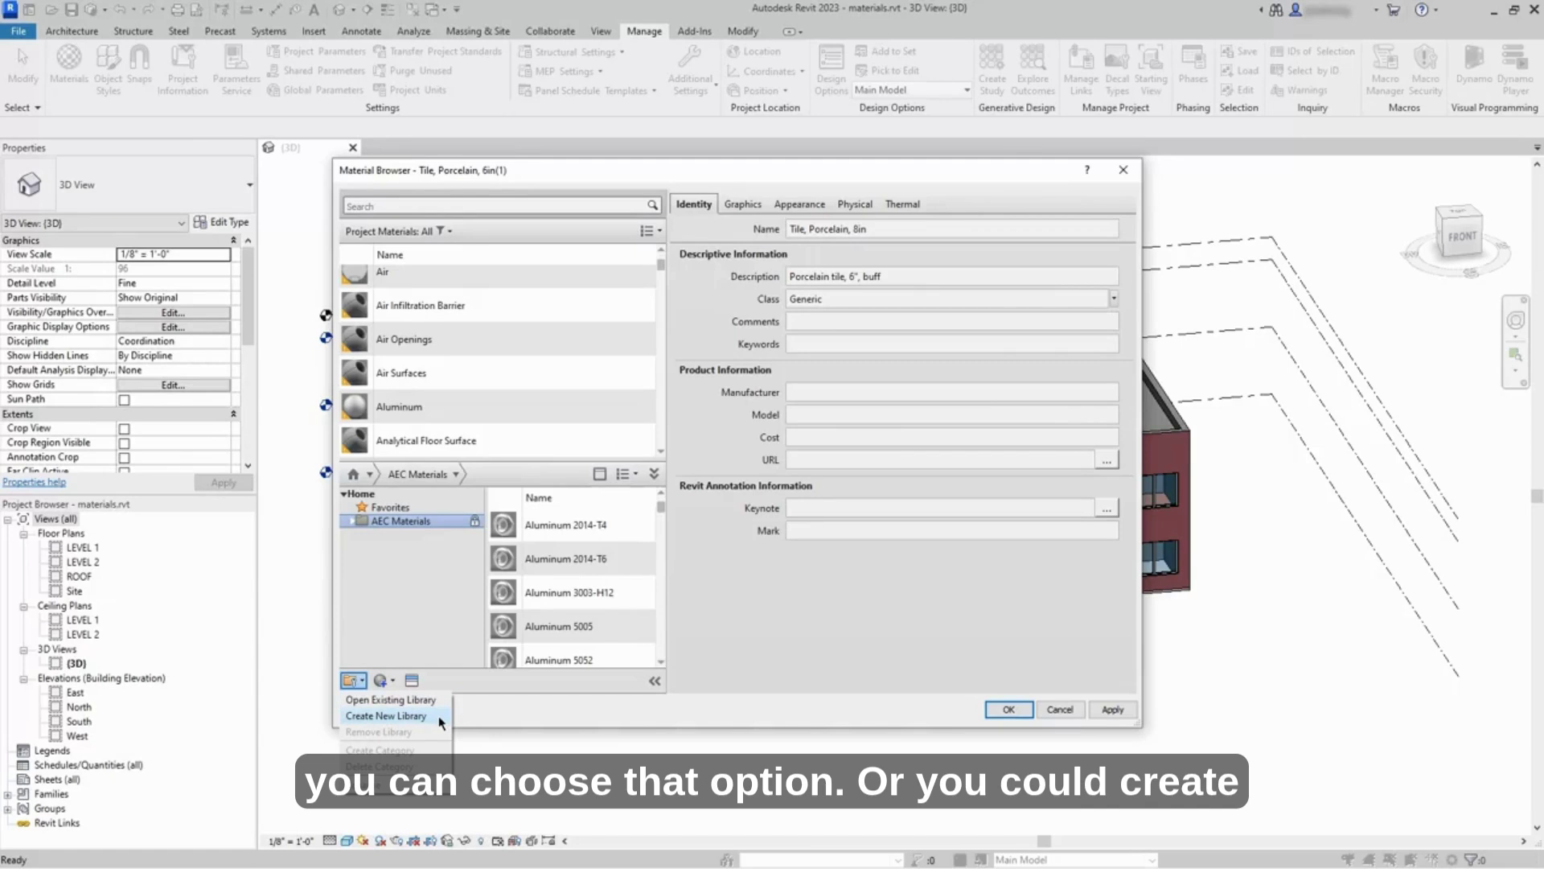
{"action": "left_click", "coordinate": [441, 723]}
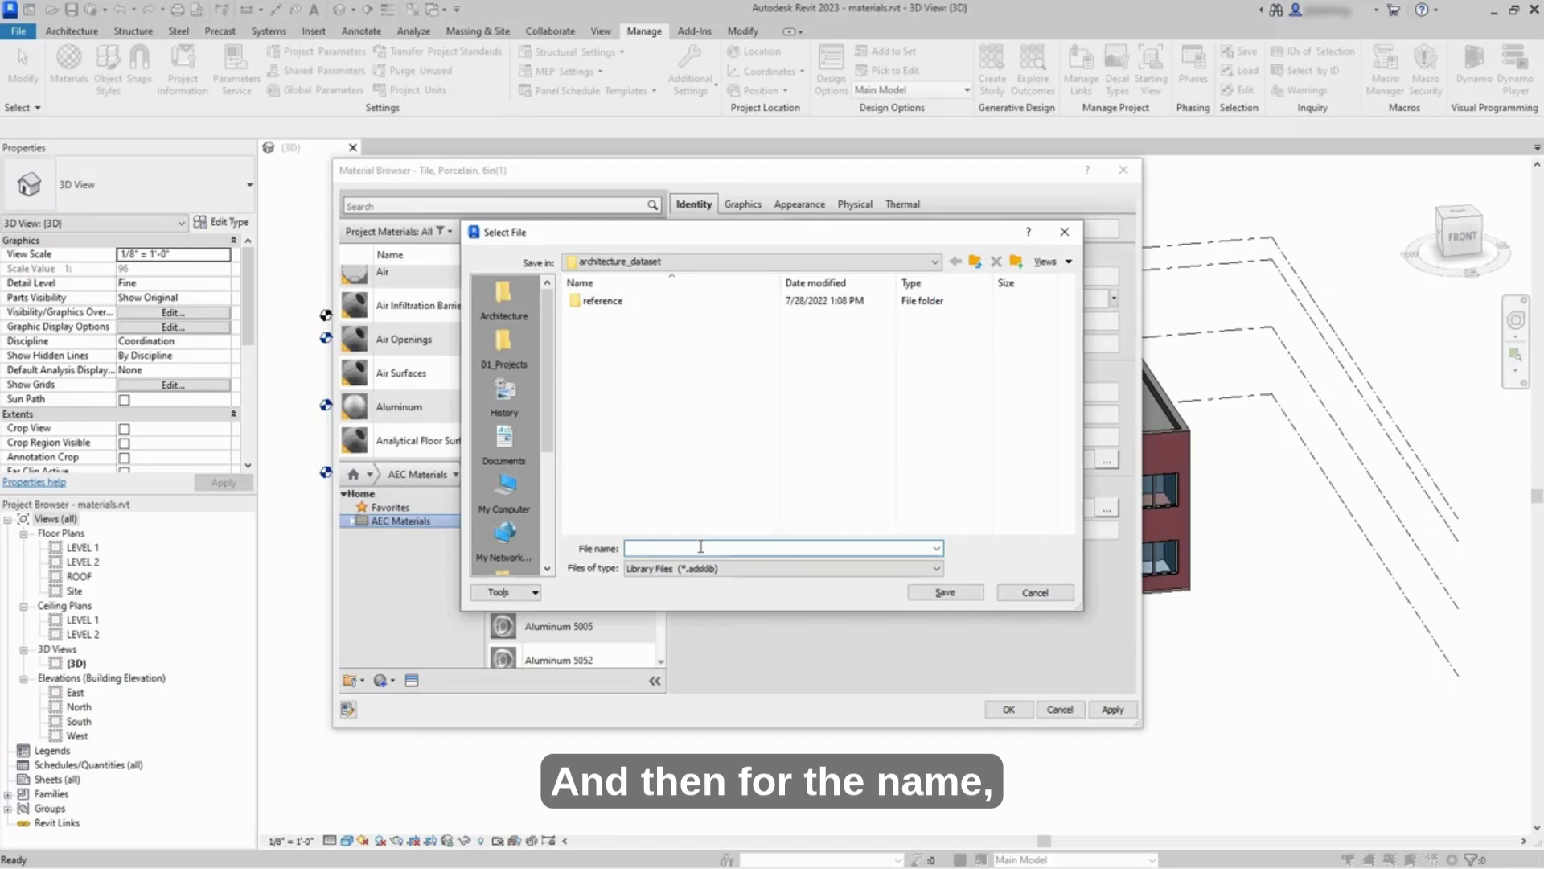
{"action": "type", "text": "Cert Prep"}
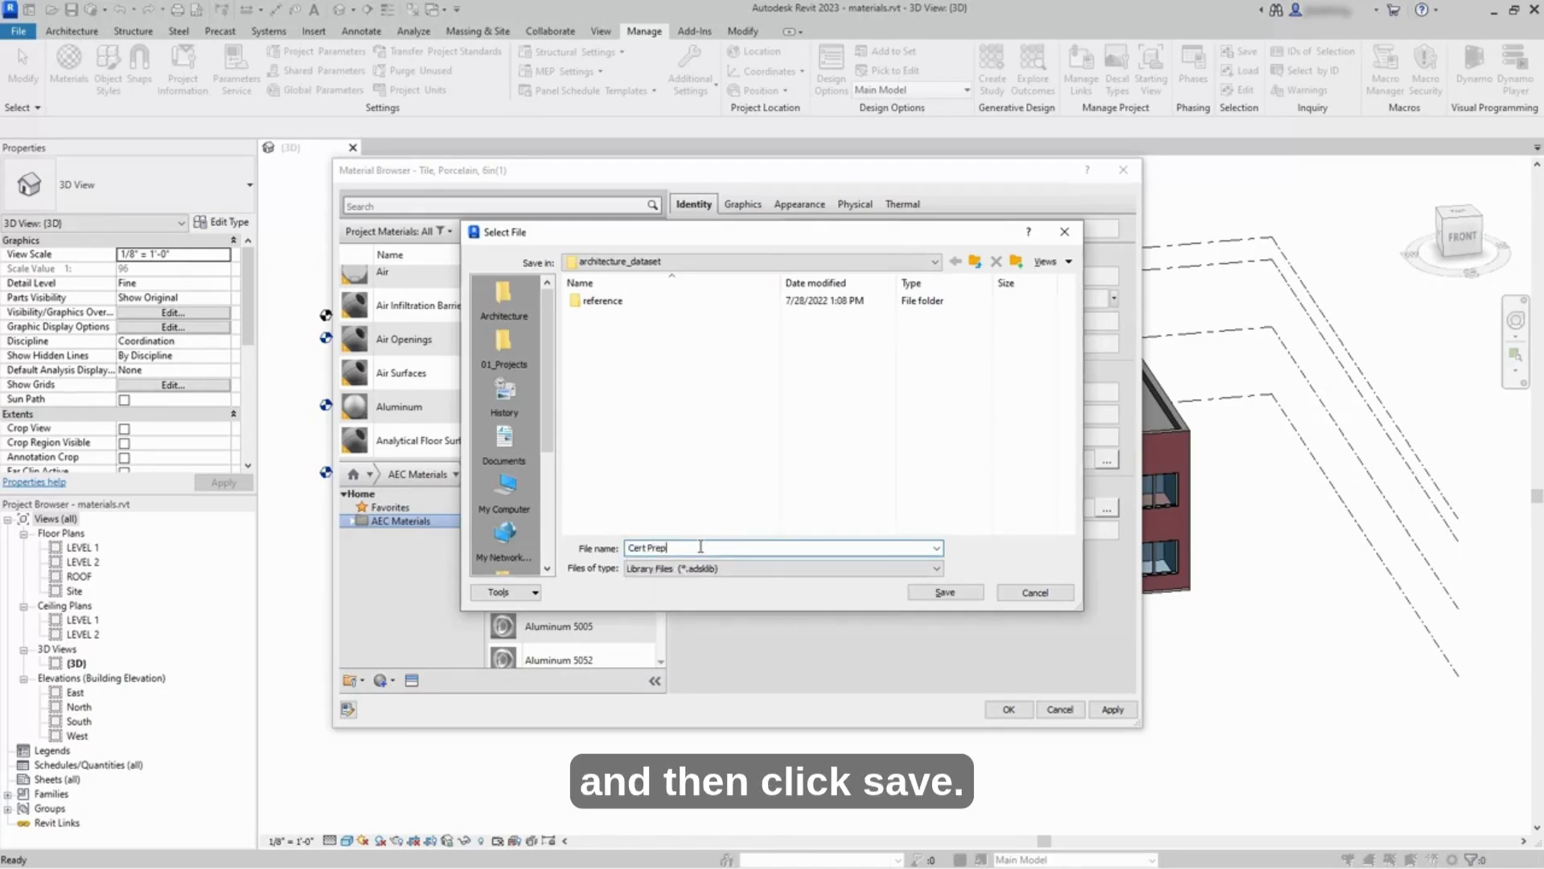
{"action": "left_click", "coordinate": [946, 593]}
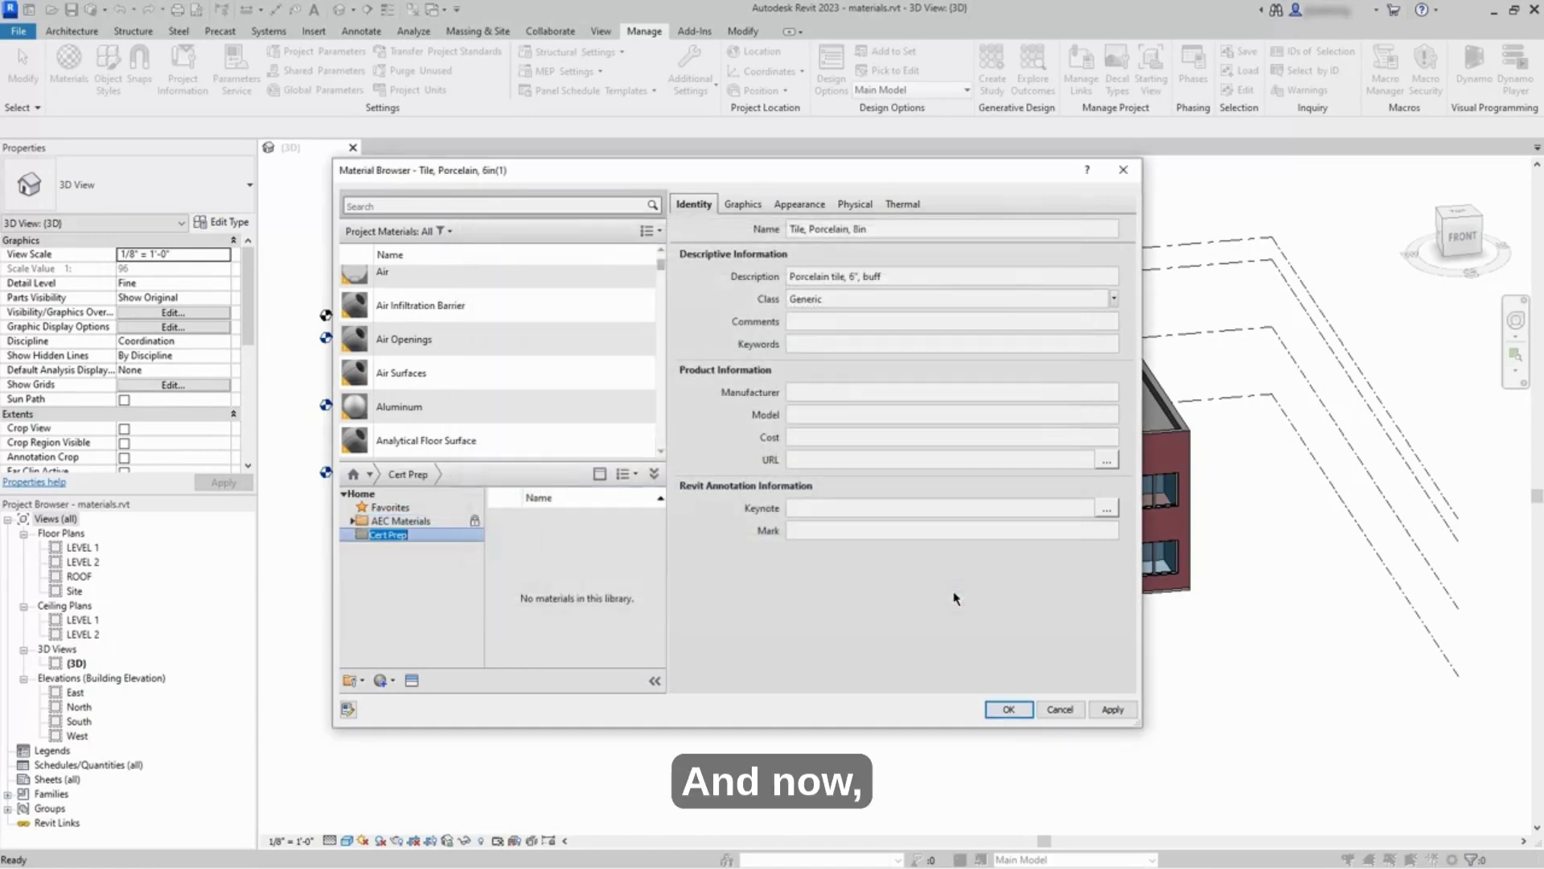
{"action": "left_click", "coordinate": [417, 594]}
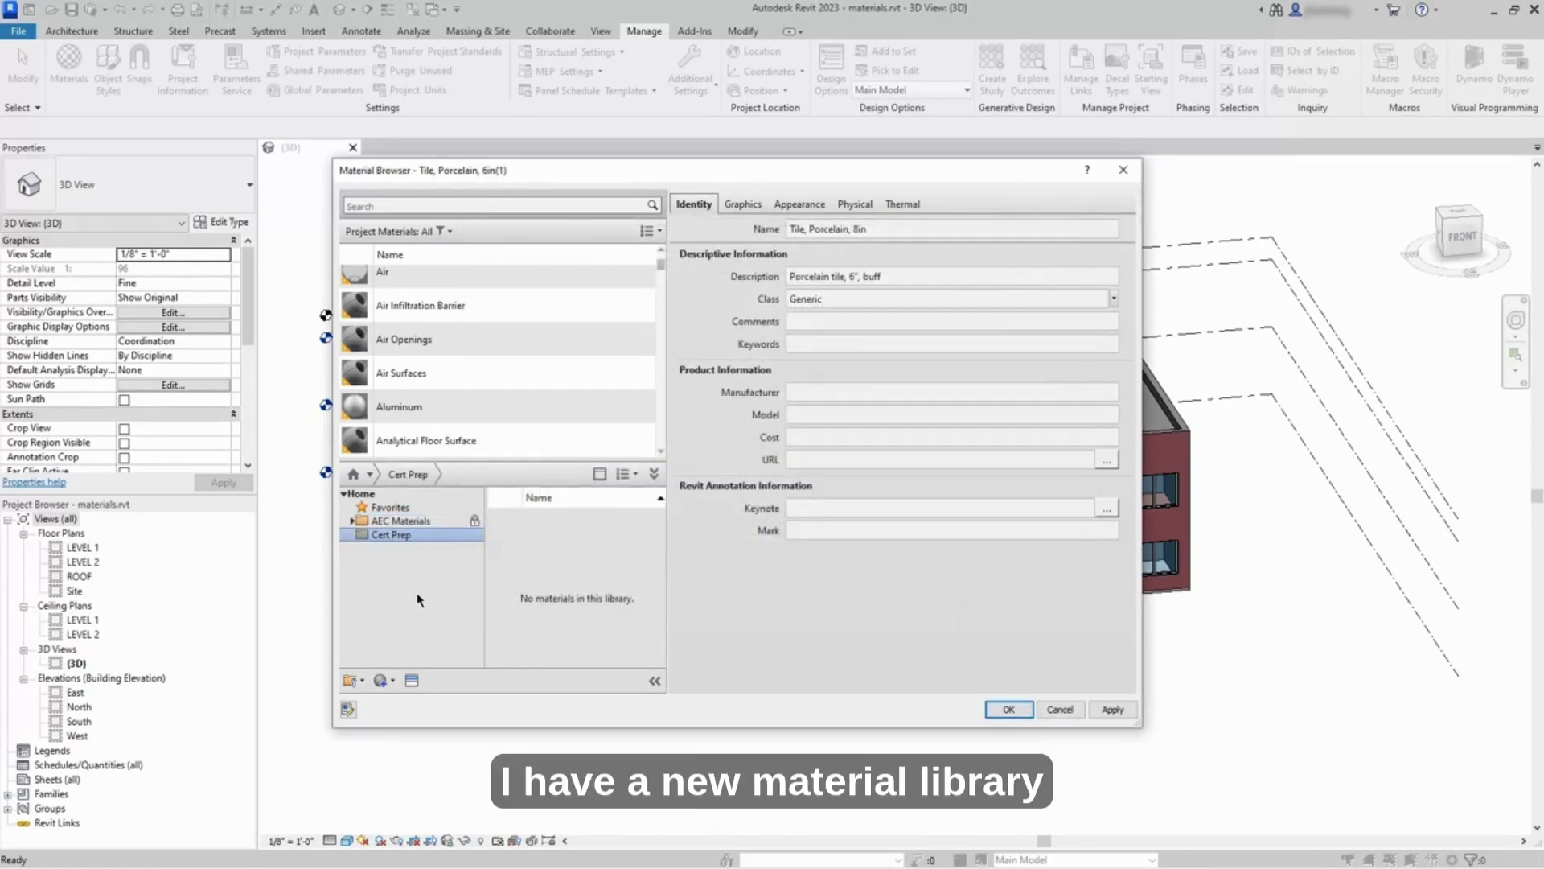
{"action": "right_click", "coordinate": [395, 535]}
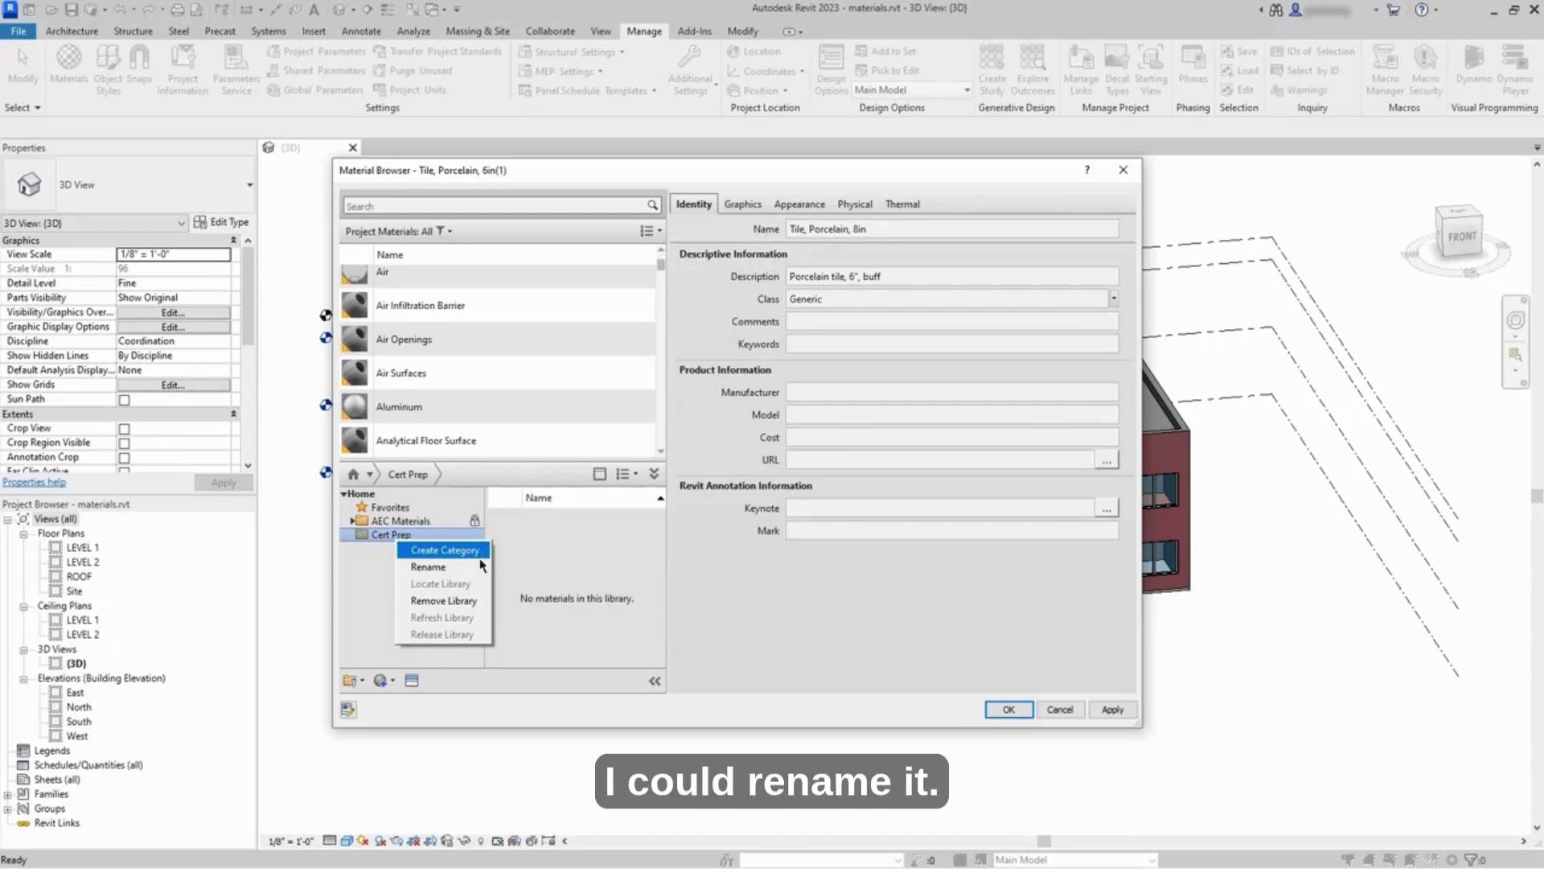
{"action": "left_click", "coordinate": [379, 593]}
Step: Search the project materials for tile and add Tile, Porcelain, 8in to the Cert Prep library
{"action": "left_click", "coordinate": [459, 207]}
{"action": "type", "text": "tile"}
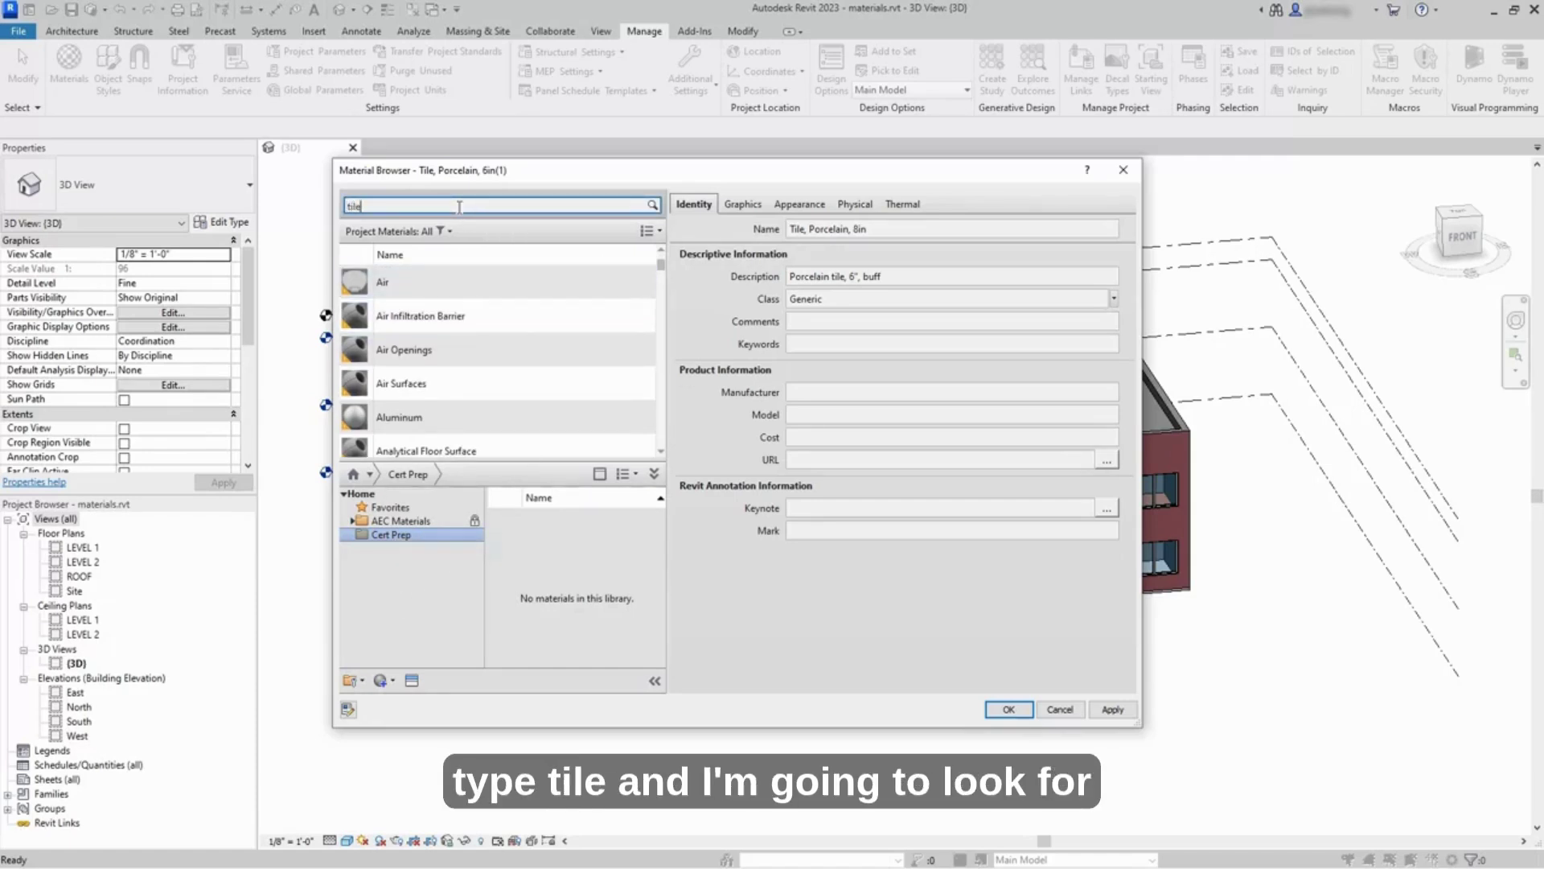
{"action": "left_click", "coordinate": [599, 398]}
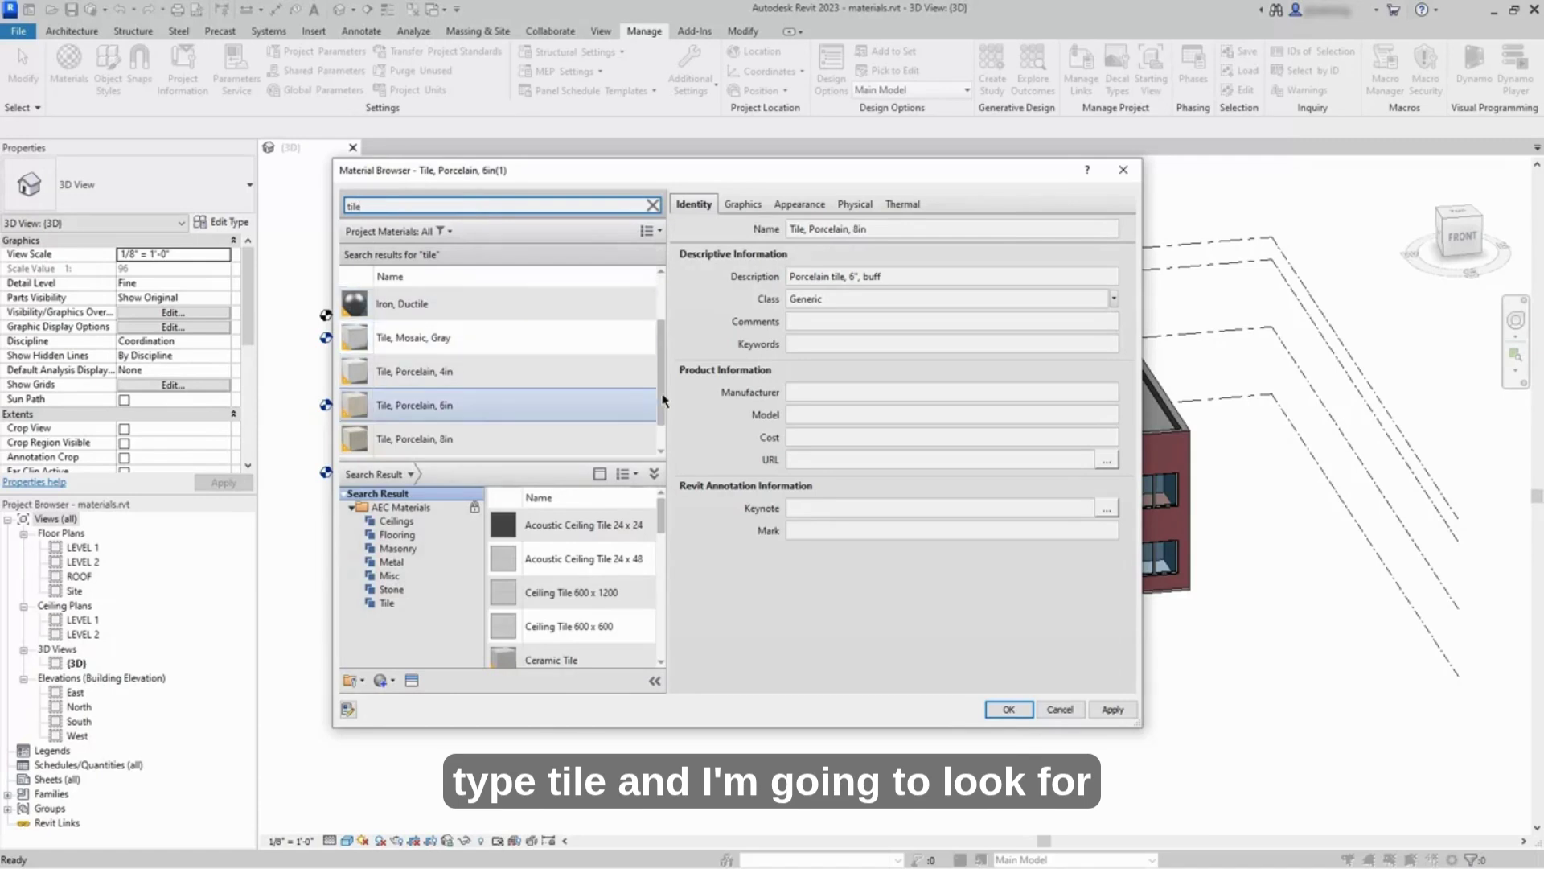
{"action": "scroll", "coordinate": [563, 402], "scroll_direction": "down", "scroll_amount": 1}
{"action": "left_click", "coordinate": [531, 412]}
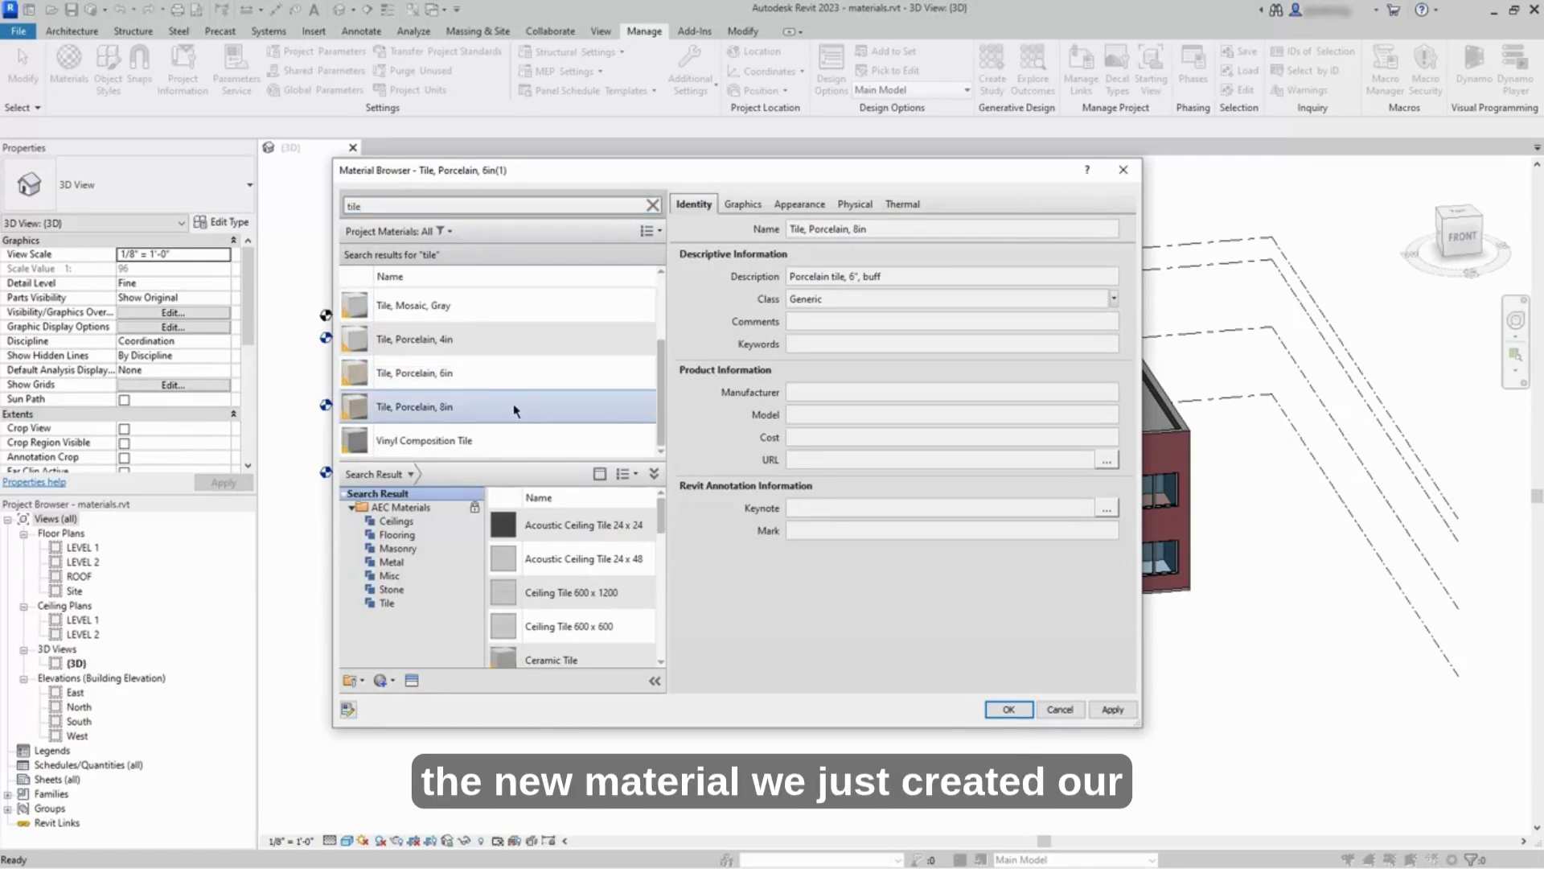
{"action": "right_click", "coordinate": [468, 413]}
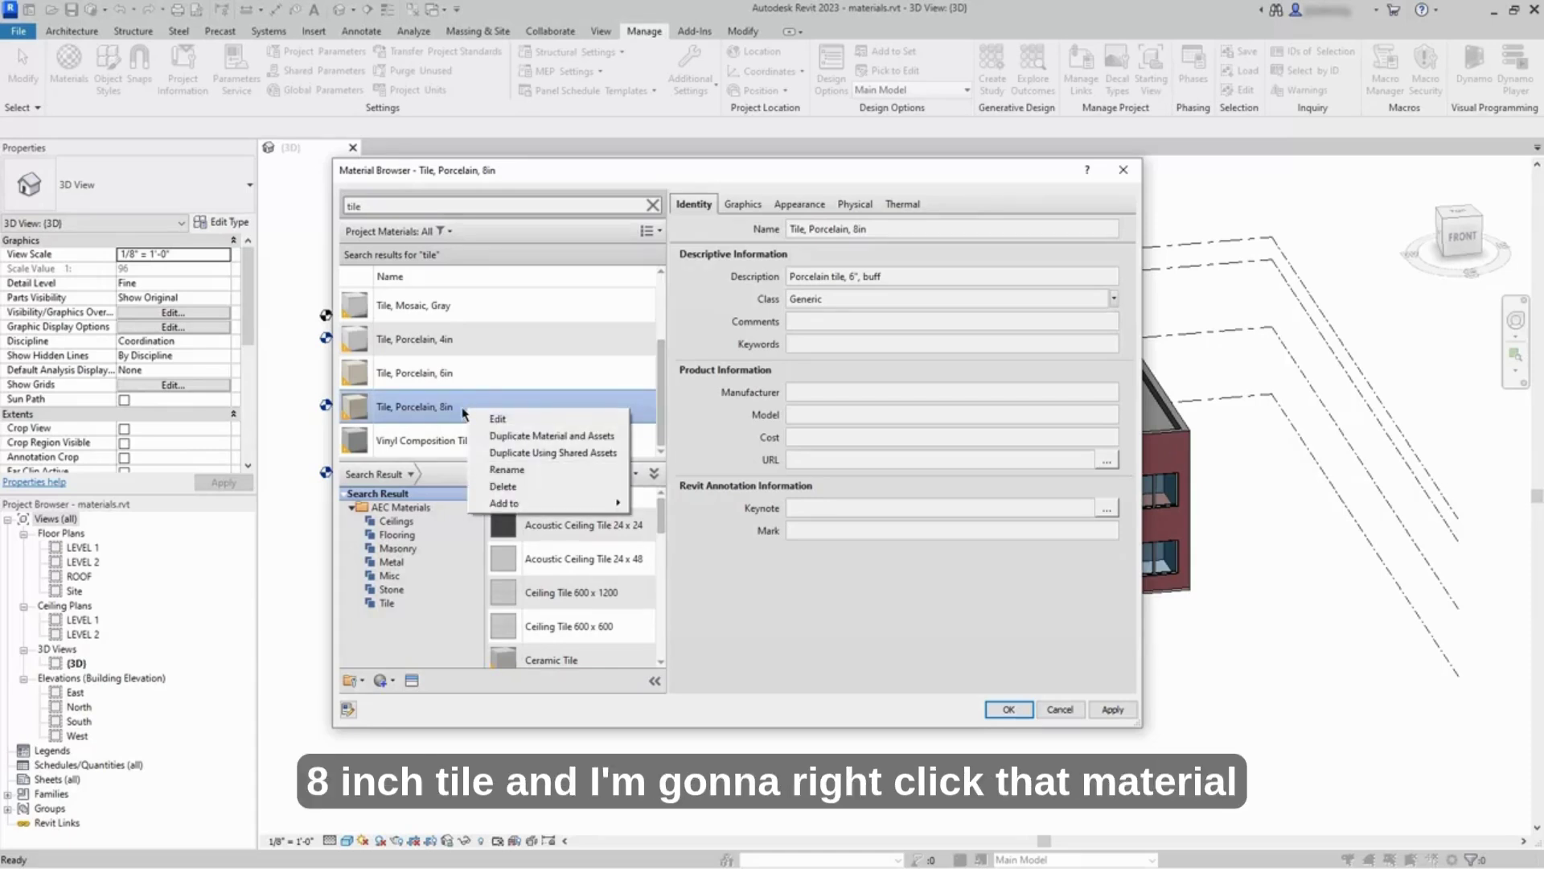
{"action": "mouse_move", "coordinate": [531, 505]}
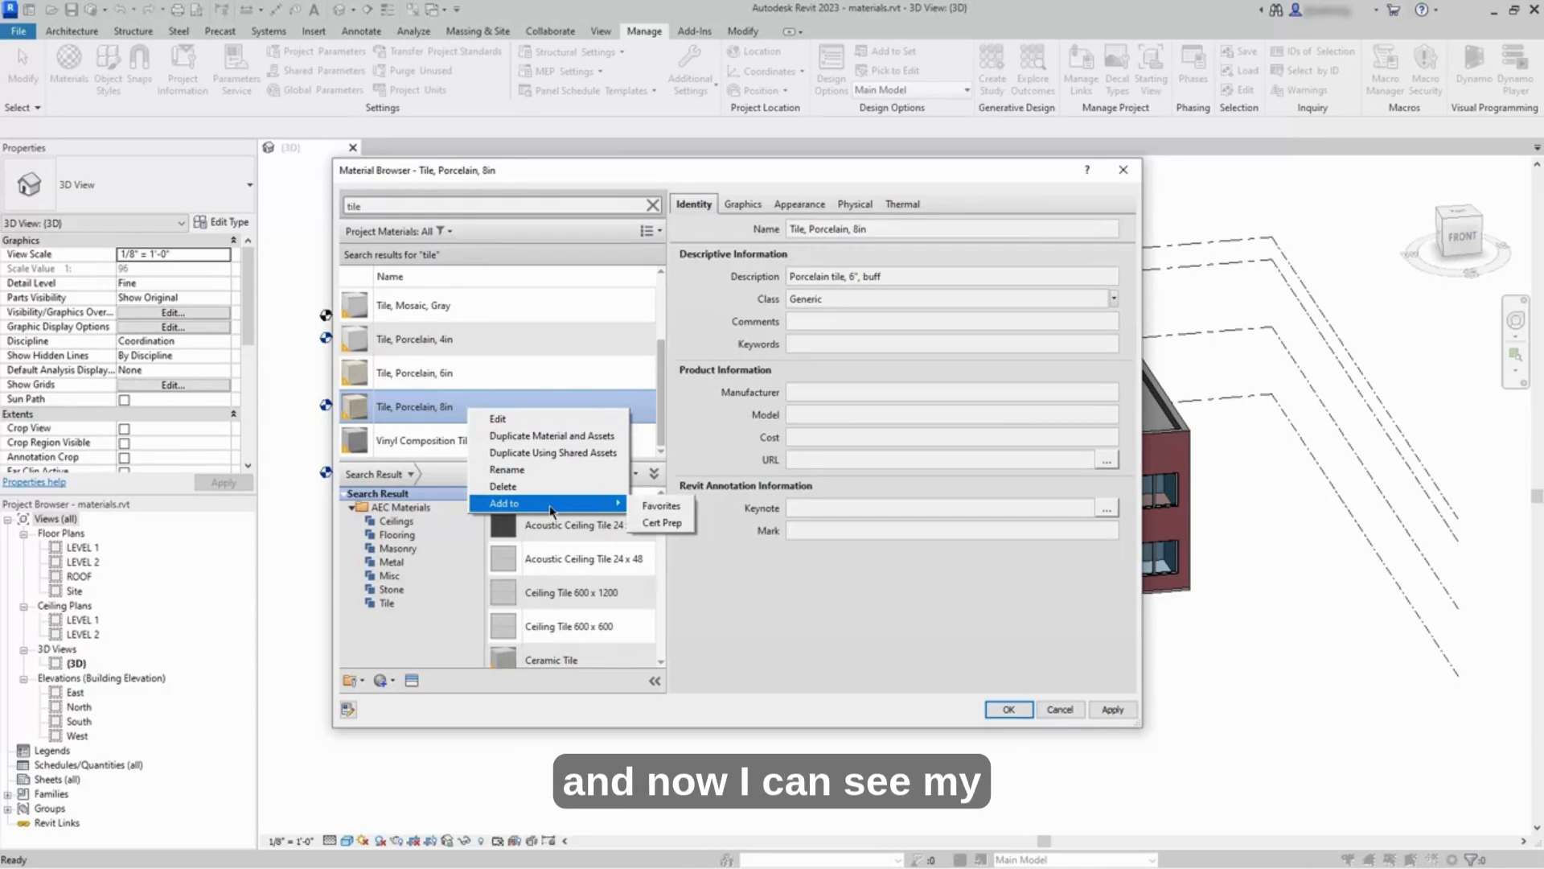
{"action": "left_click", "coordinate": [662, 523]}
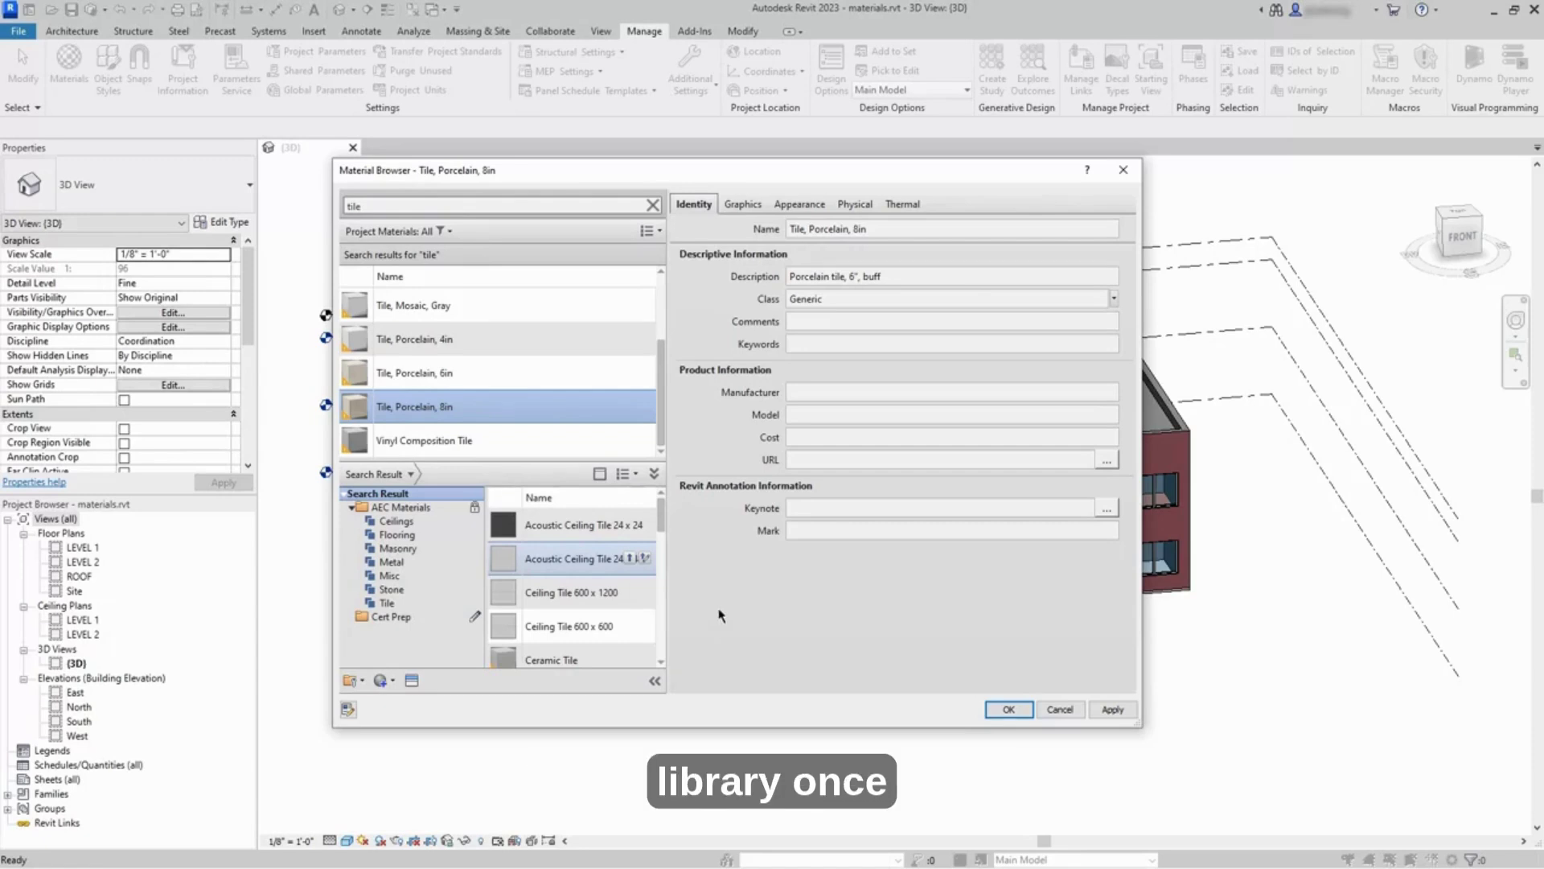
Step: Clear the material search and review the Cert Prep library's contents and the available library management options
{"action": "left_click", "coordinate": [653, 205]}
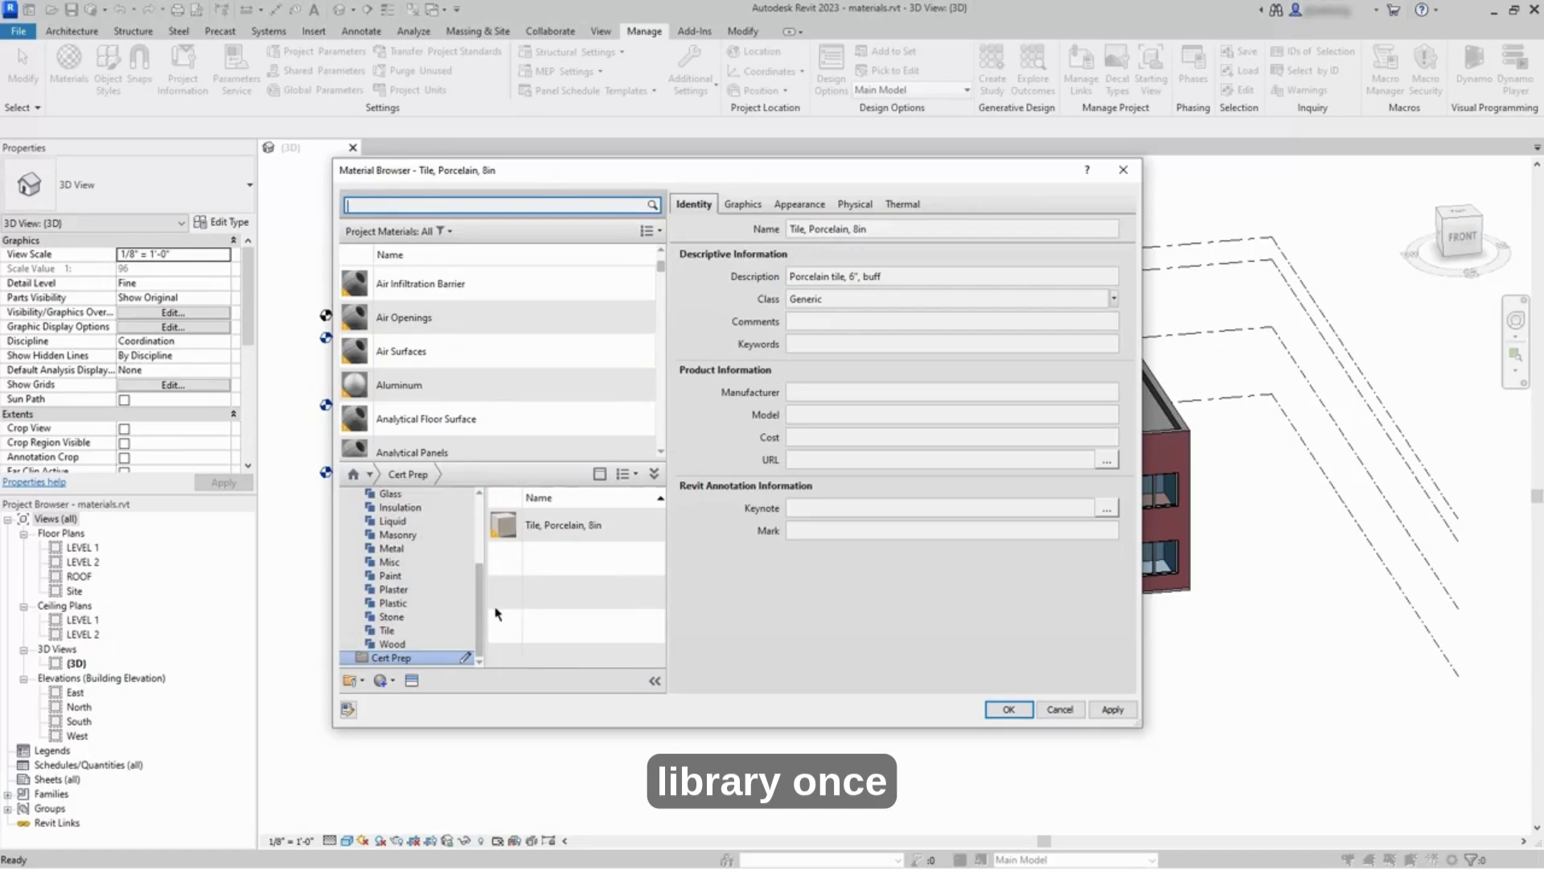
{"action": "left_click", "coordinate": [482, 666]}
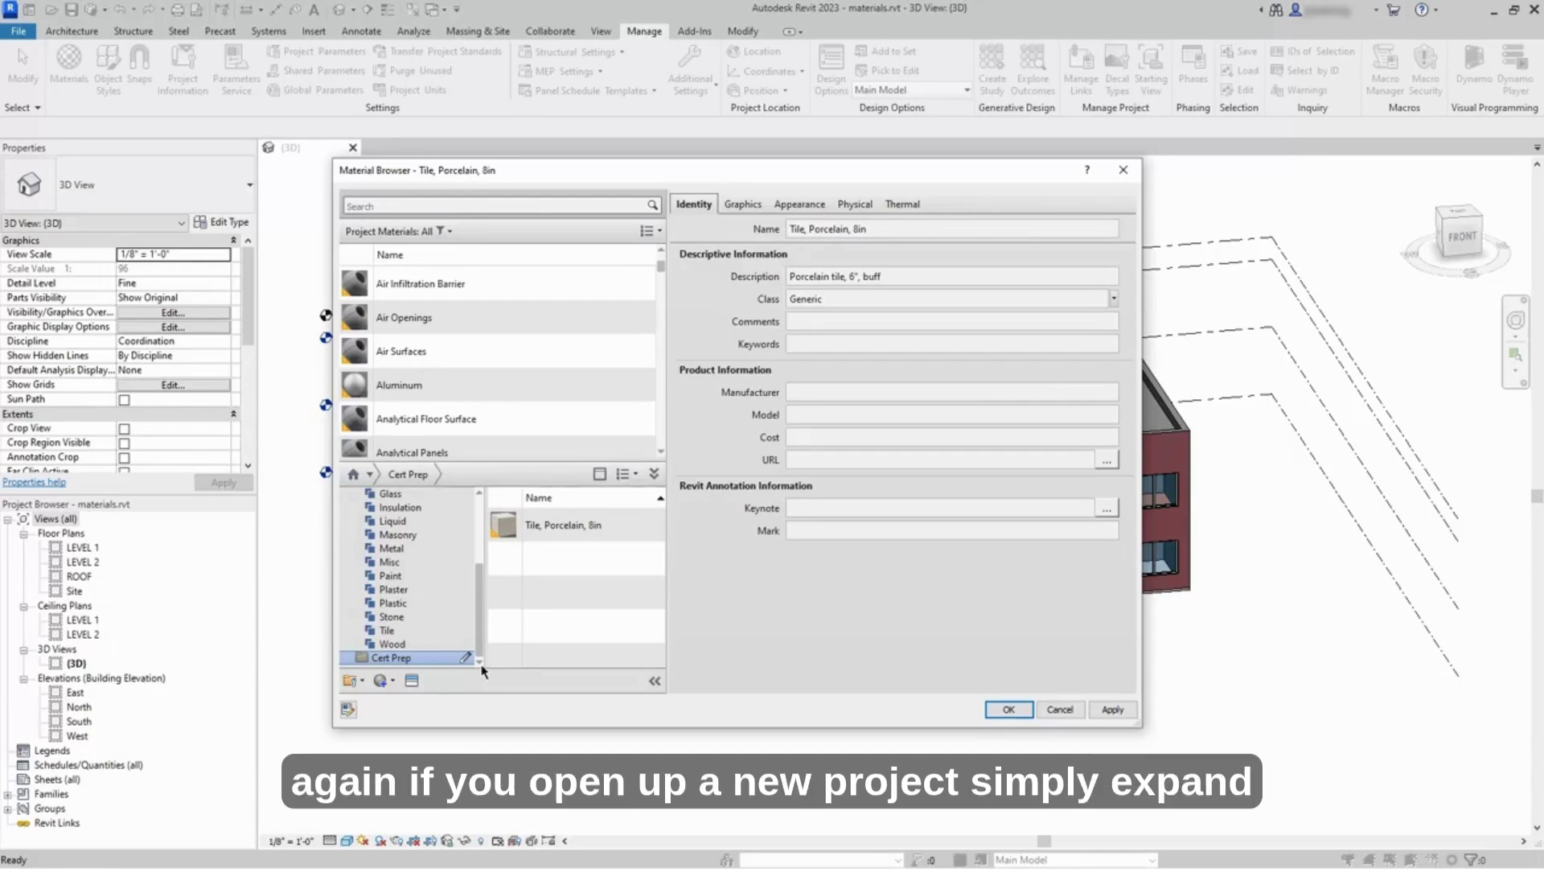
{"action": "left_click", "coordinate": [362, 682]}
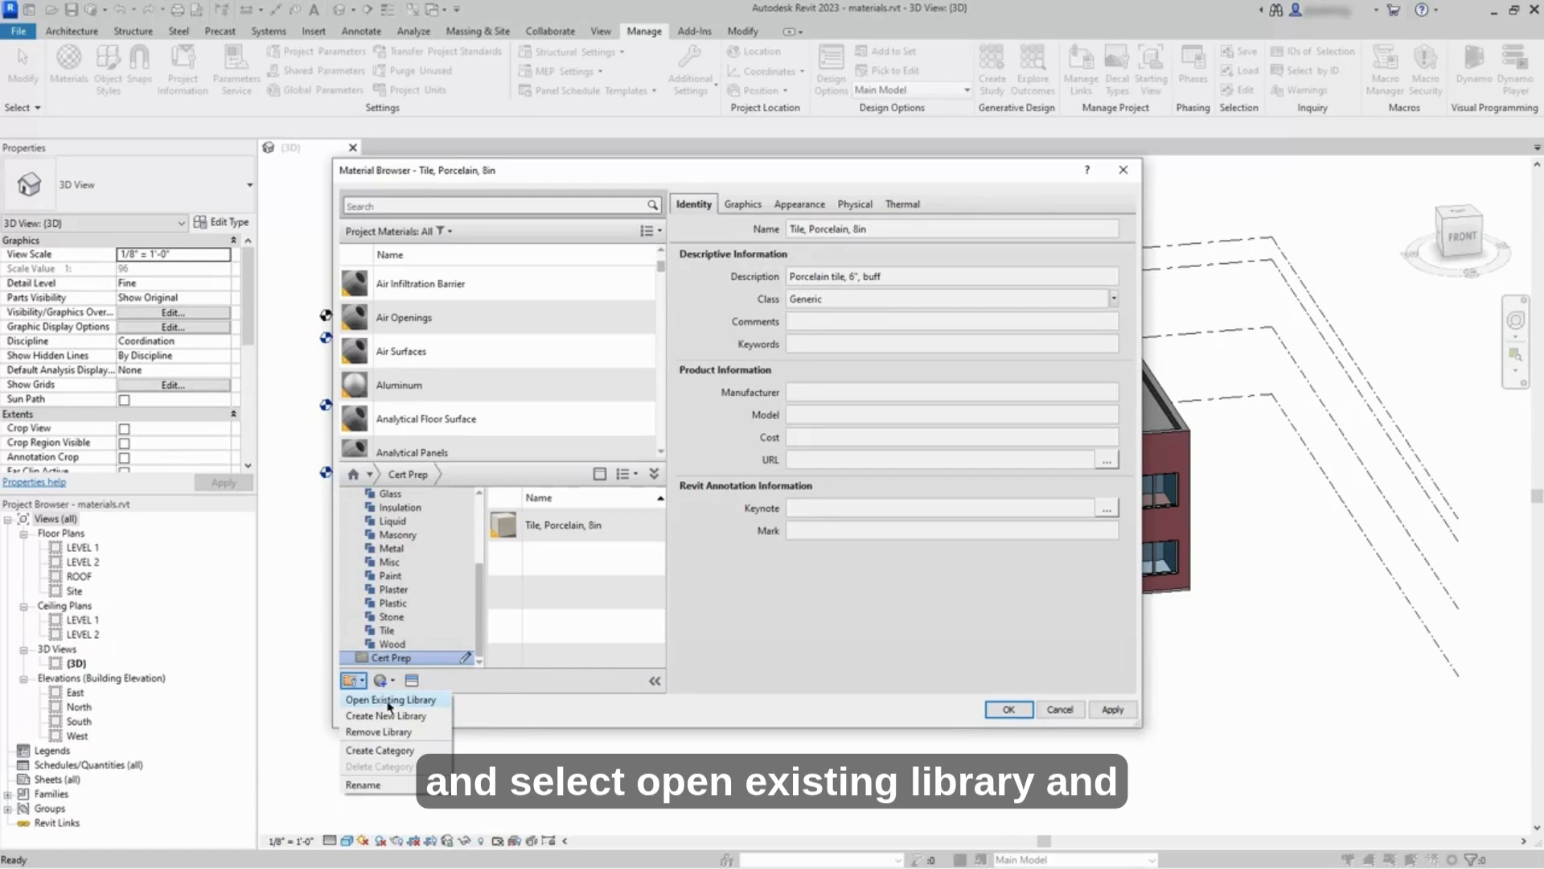
{"action": "left_click", "coordinate": [719, 669]}
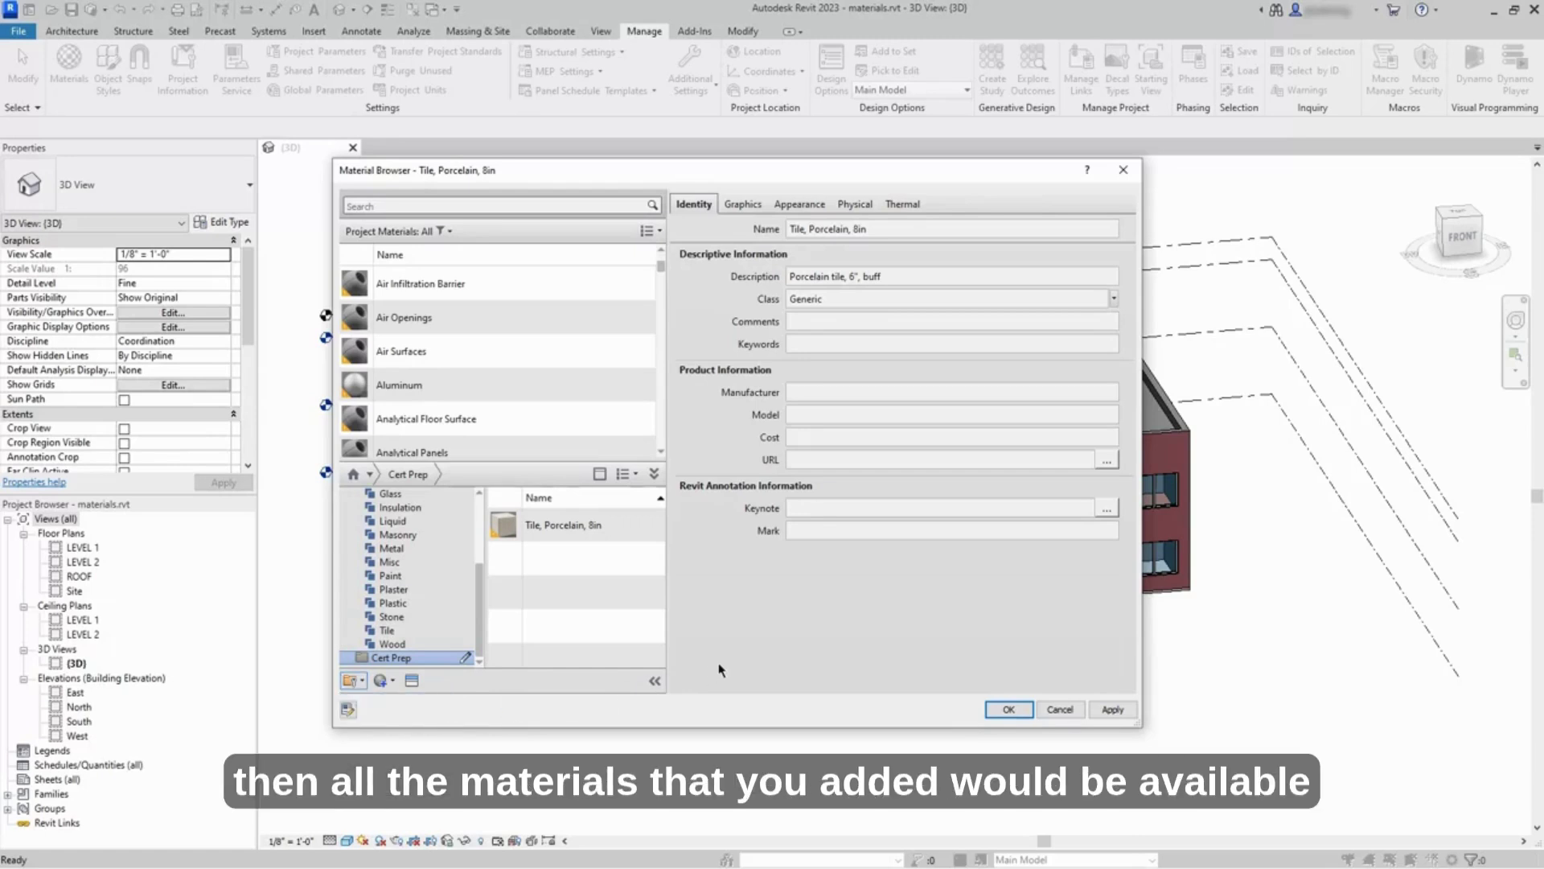